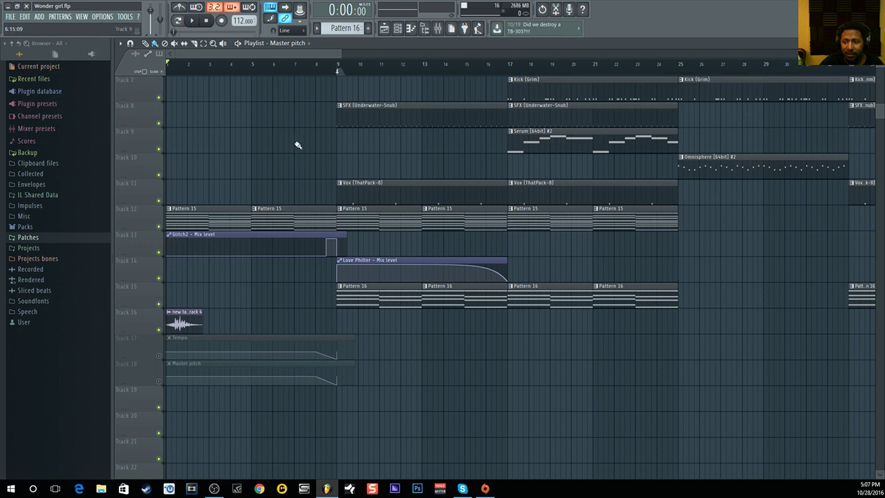
# Play the end of the intro from bar 8 and stop playback
pyautogui.click(316, 66)
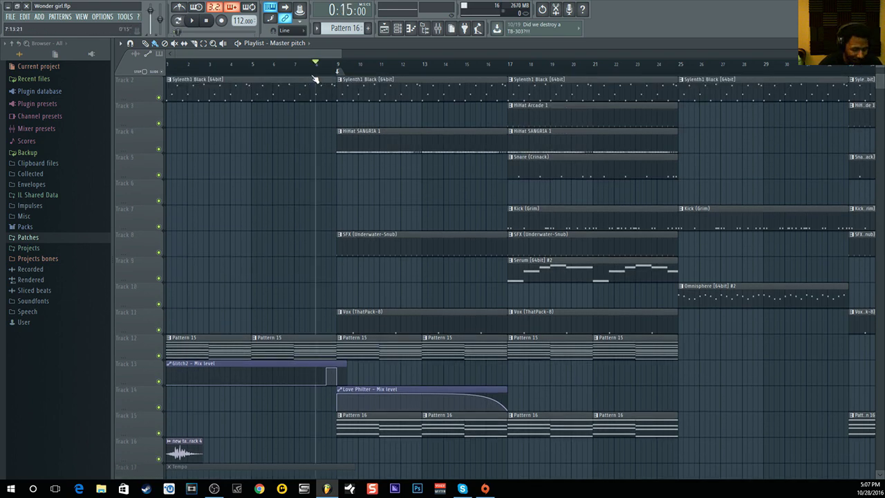
pyautogui.press('space')
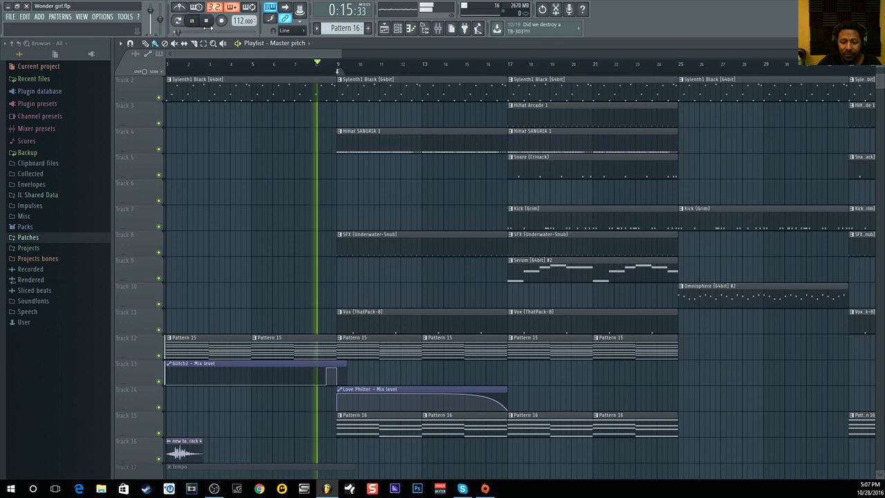
pyautogui.click(207, 22)
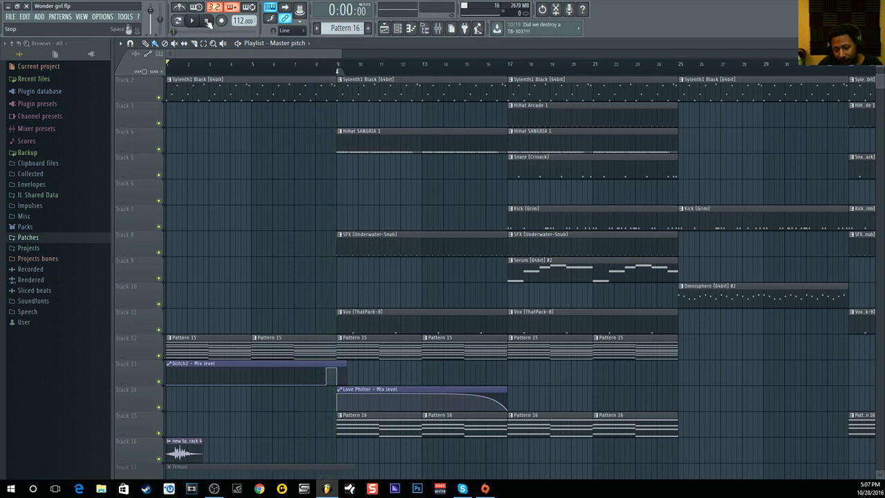
# Examine the Glitch2 tape stop settings on the master channel and close the plugin window
pyautogui.scroll(-2, 217, 149)
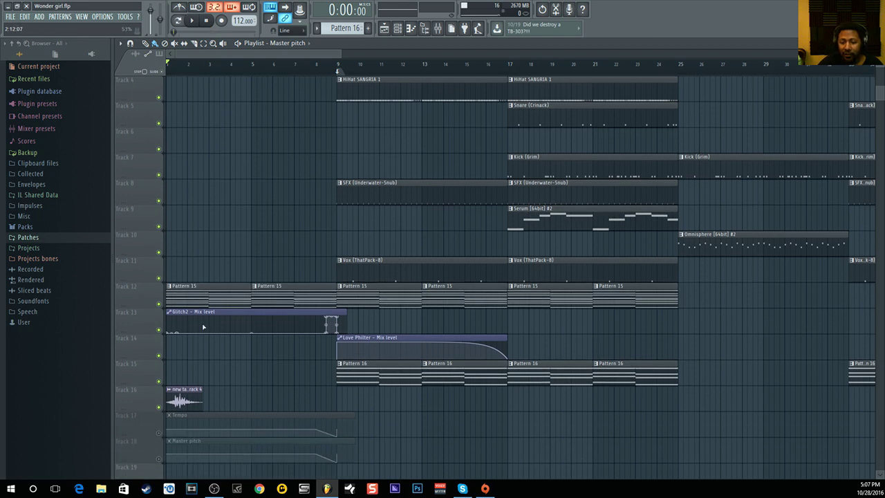
pyautogui.click(437, 28)
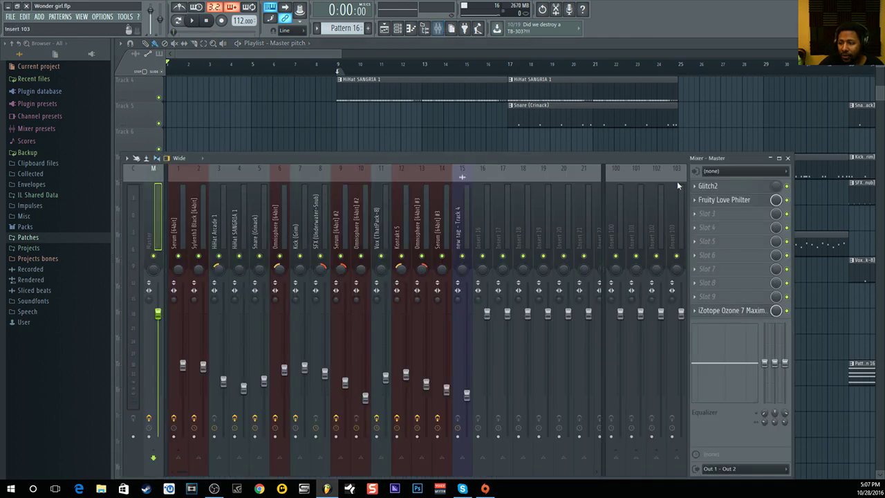
pyautogui.click(715, 189)
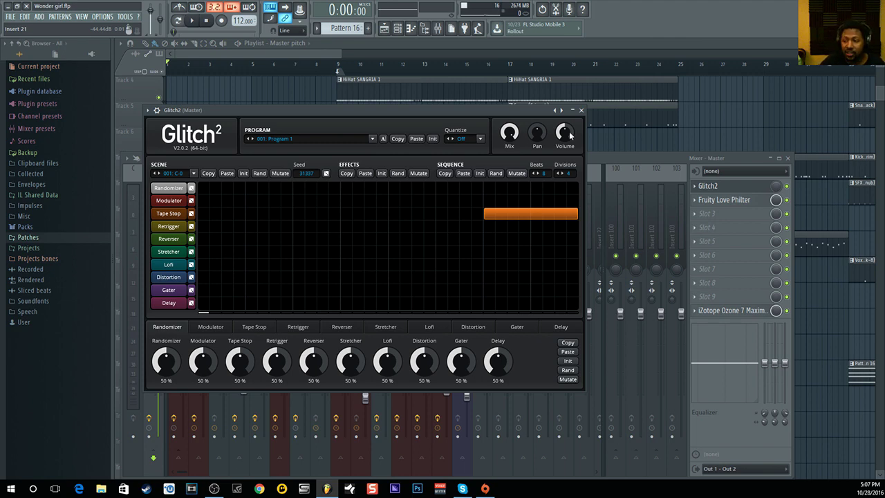
pyautogui.click(581, 109)
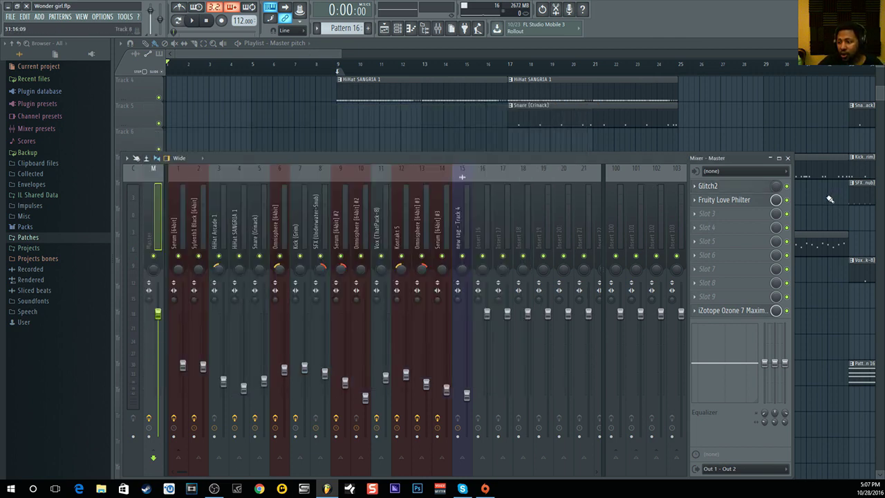
# Unmute the Tempo and Master pitch automation on Tracks 17 and 18, play the transition from bar 7 into bar 9, and stop
pyautogui.click(310, 63)
pyautogui.scroll(-3, 282, 166)
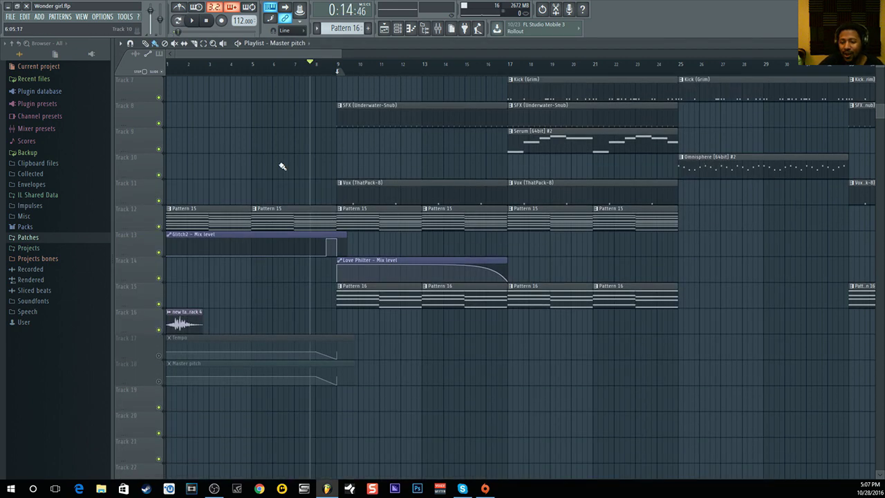
pyautogui.click(159, 355)
pyautogui.click(158, 381)
pyautogui.click(294, 71)
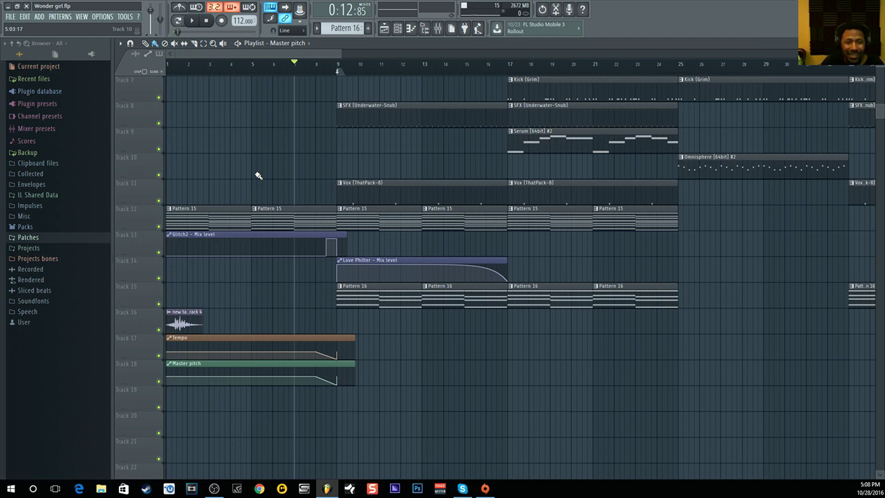
pyautogui.press('space')
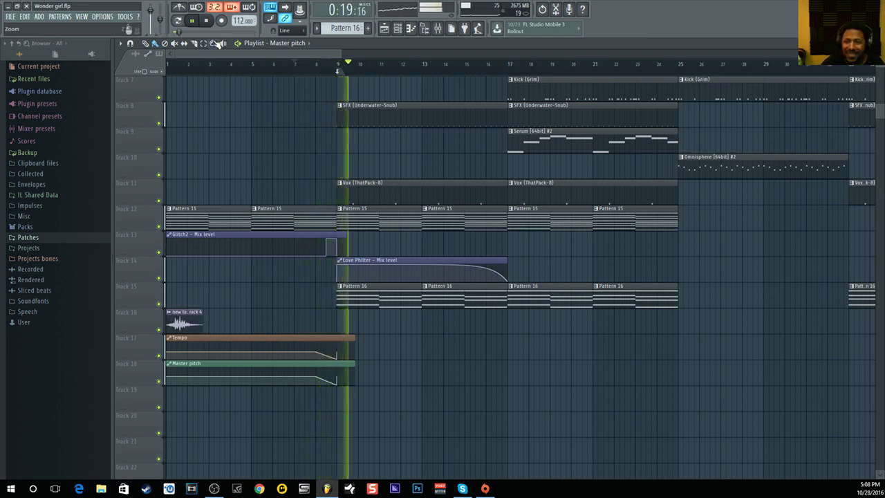
pyautogui.click(206, 20)
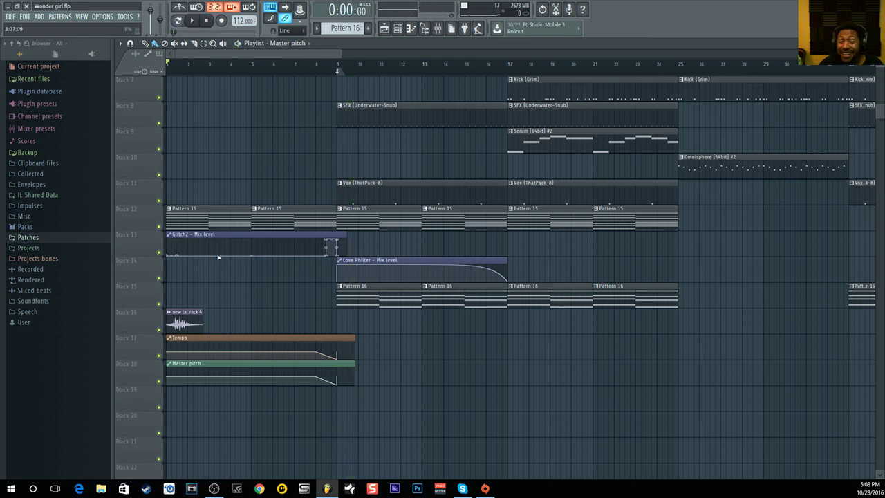
# Replay the slowdown from just before bar 8 with the Tempo and Master pitch tracks on, leaving both tracks muted after stopping
pyautogui.click(158, 356)
pyautogui.click(159, 382)
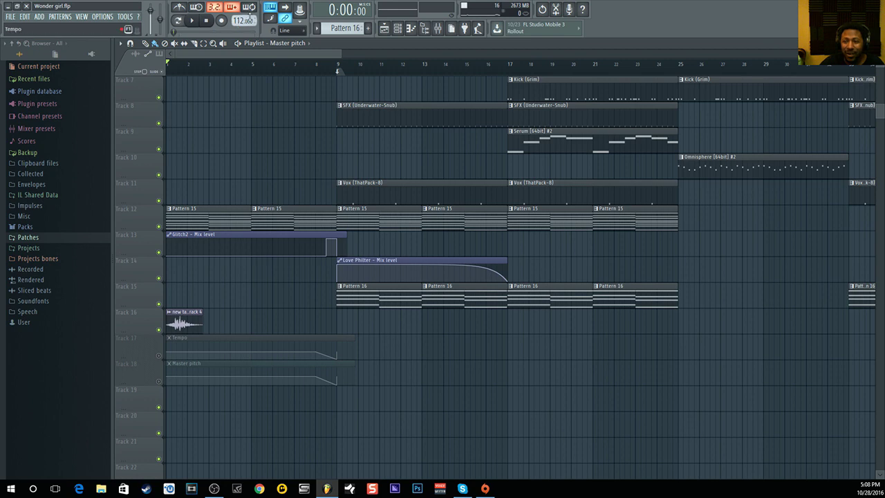
pyautogui.click(158, 356)
pyautogui.click(158, 382)
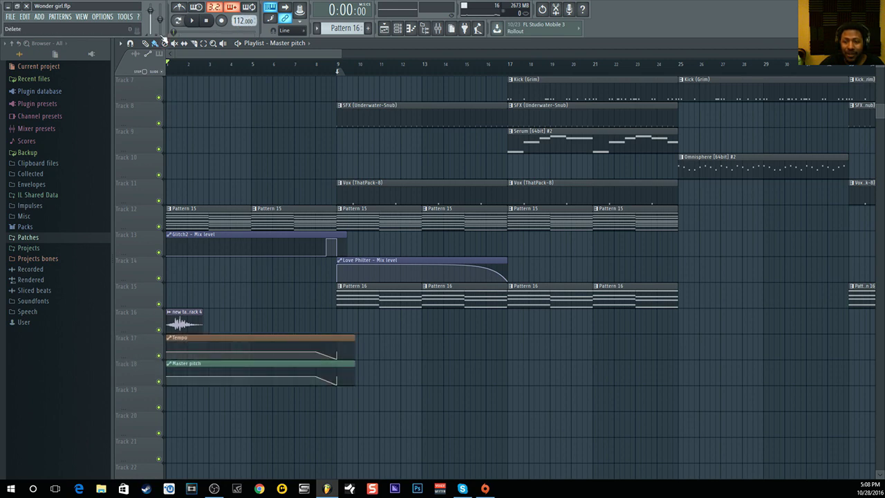
pyautogui.click(313, 64)
pyautogui.click(192, 20)
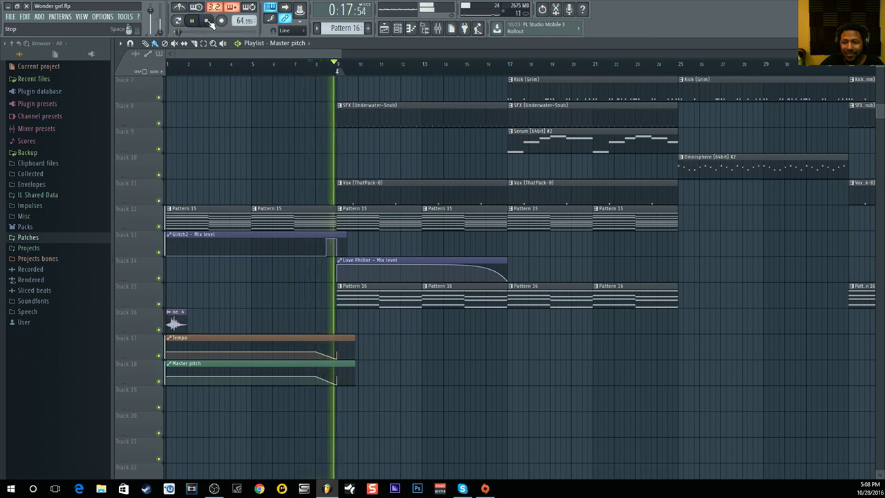
pyautogui.click(207, 21)
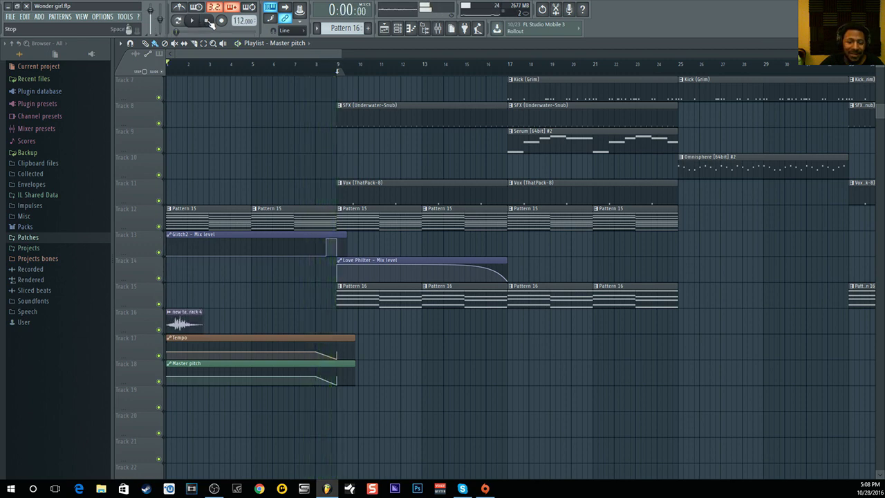
pyautogui.click(158, 355)
pyautogui.click(159, 380)
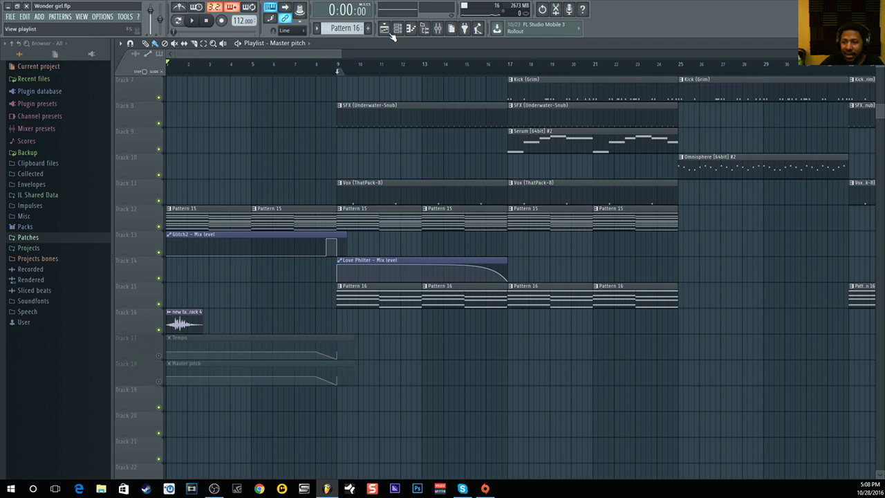
# Load Gross Beat into the master channel's third effect slot and enlarge and reposition its window
pyautogui.click(437, 28)
pyautogui.click(715, 215)
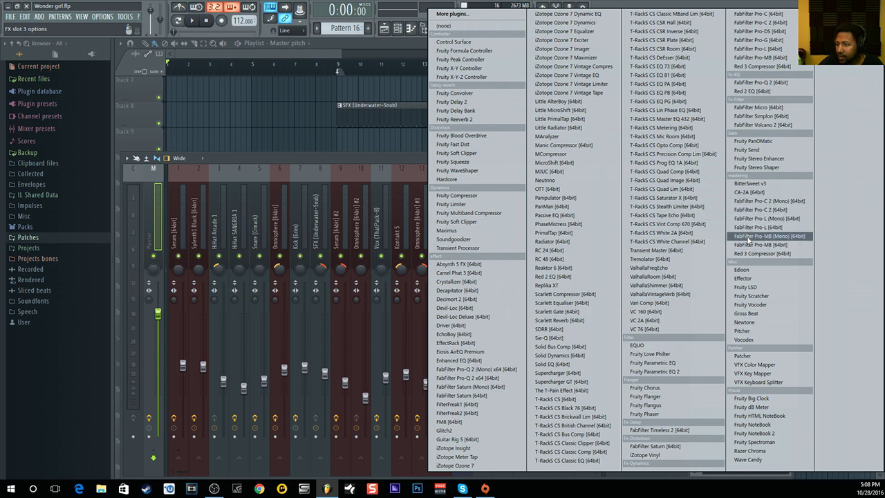
pyautogui.click(750, 315)
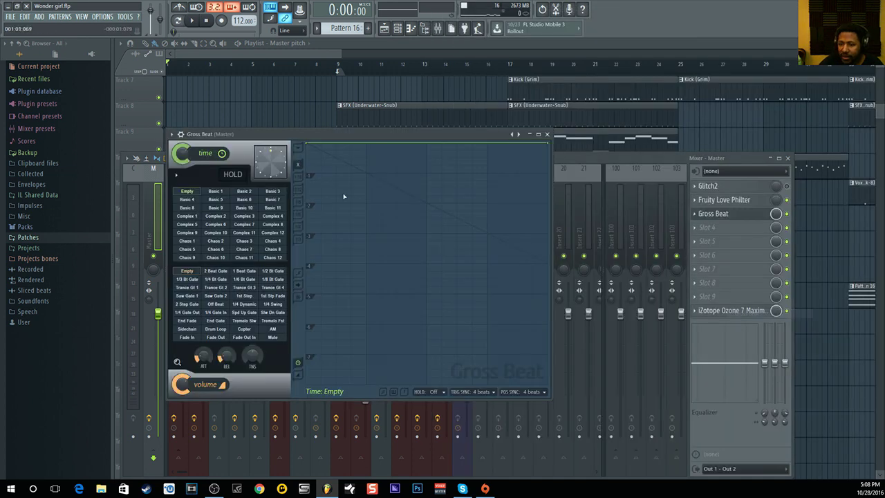
pyautogui.moveTo(318, 138); pyautogui.dragTo(319, 80)
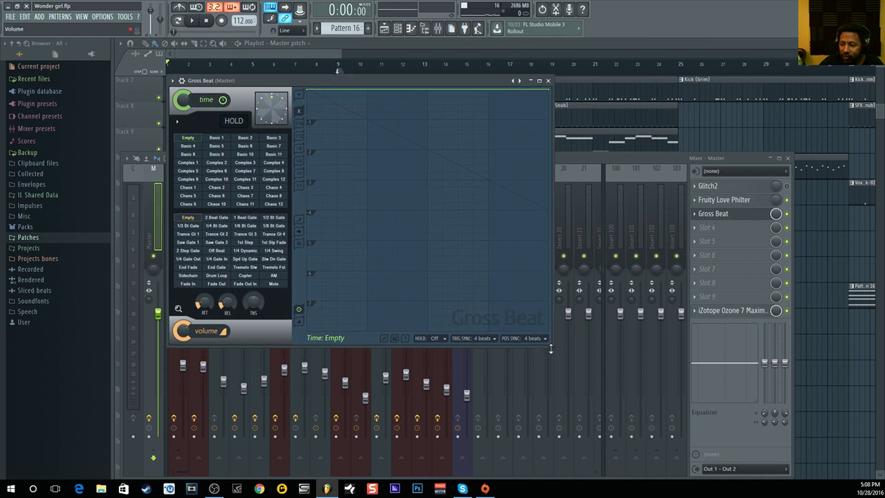
pyautogui.moveTo(551, 343); pyautogui.dragTo(608, 410)
pyautogui.moveTo(393, 83); pyautogui.dragTo(342, 47)
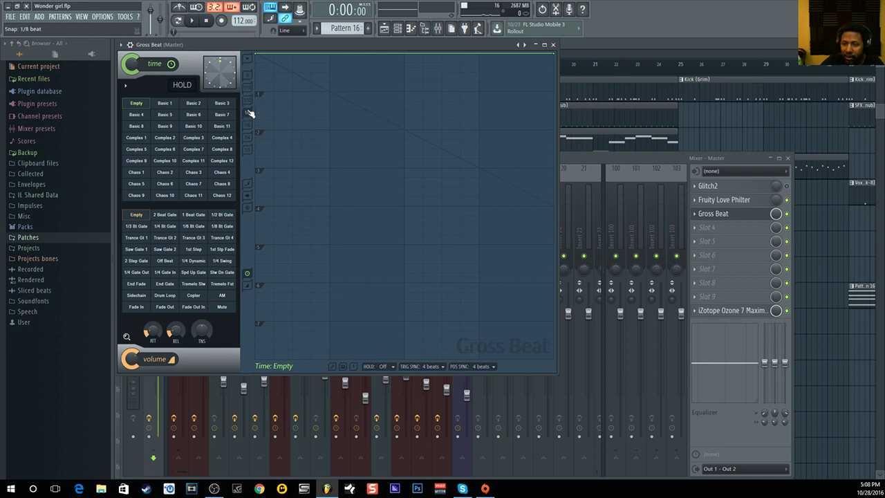
# Set Gross Beat's envelope snap to 1/4 beat, with trigger sync and position sync at 4 beats
pyautogui.scroll(1, 252, 139)
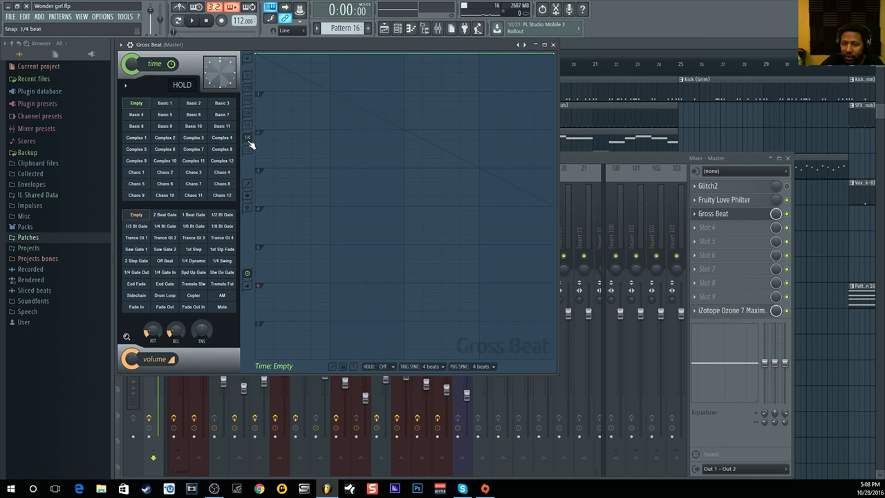
pyautogui.click(433, 366)
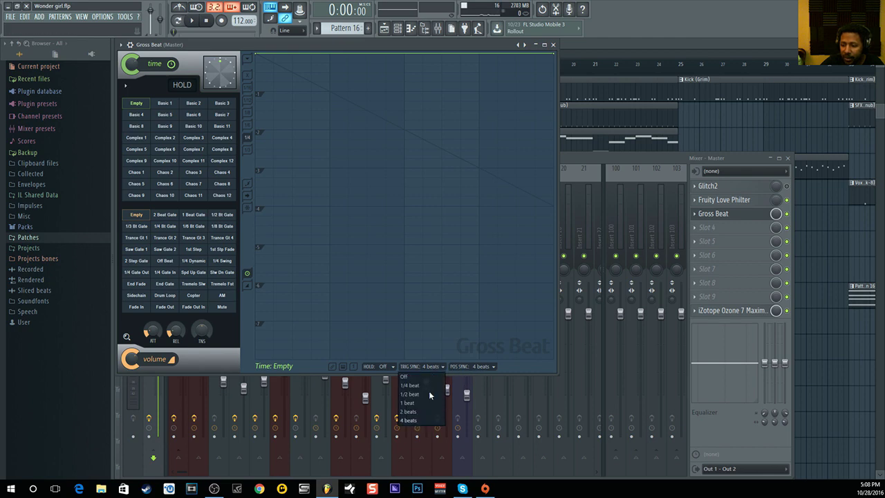
pyautogui.click(427, 420)
pyautogui.click(489, 368)
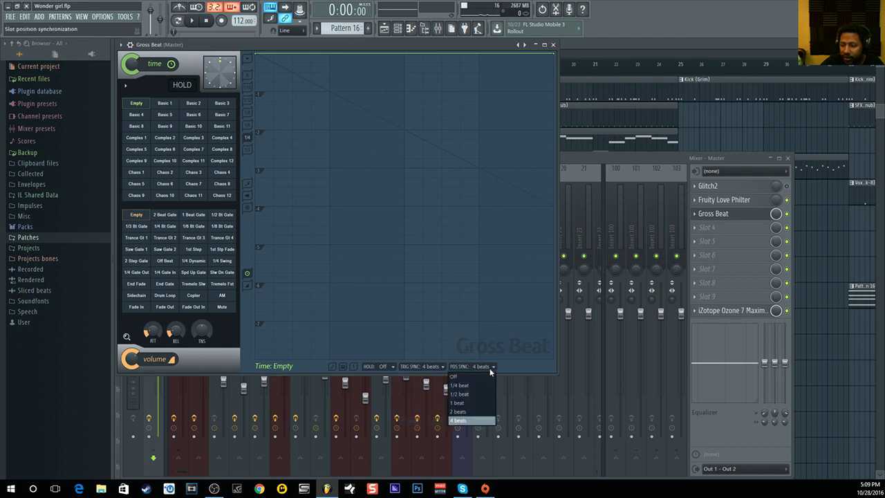
pyautogui.click(301, 368)
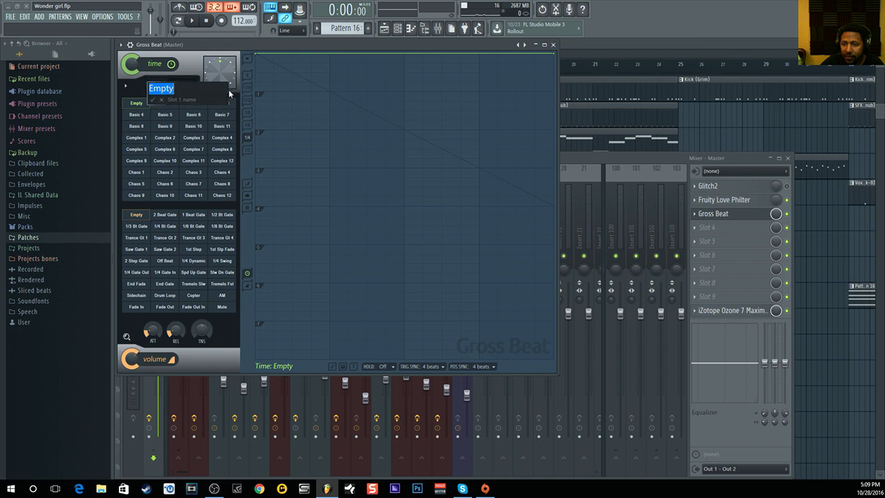
pyautogui.press('Escape')
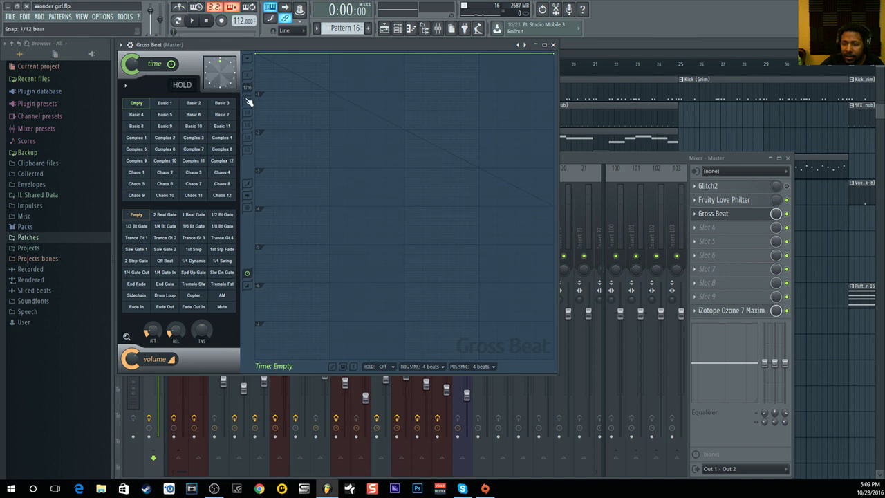
pyautogui.click(251, 146)
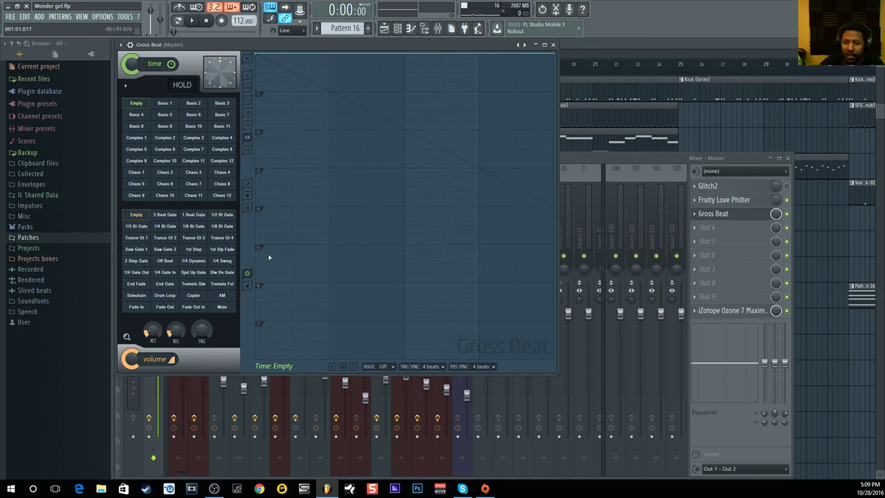
# Select bars 1 to 8 in the playlist and create an automation clip for Gross Beat's mix level on the master
pyautogui.click(598, 48)
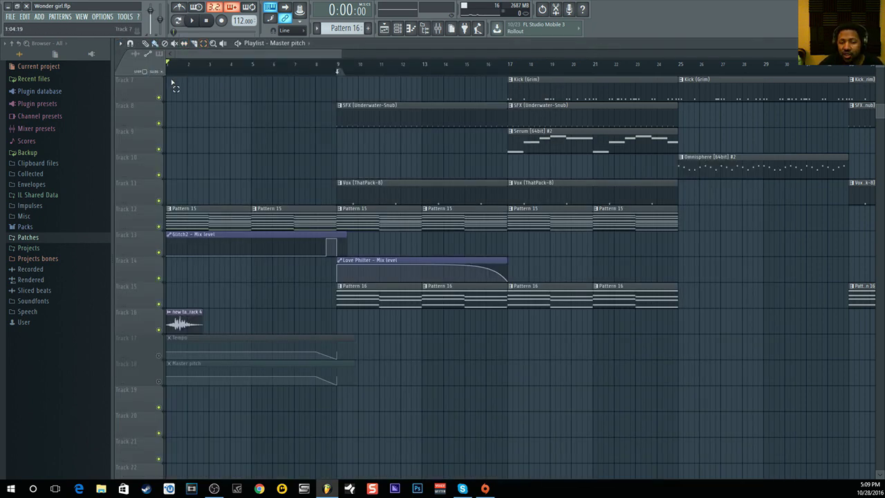
pyautogui.moveTo(169, 78); pyautogui.dragTo(337, 79)
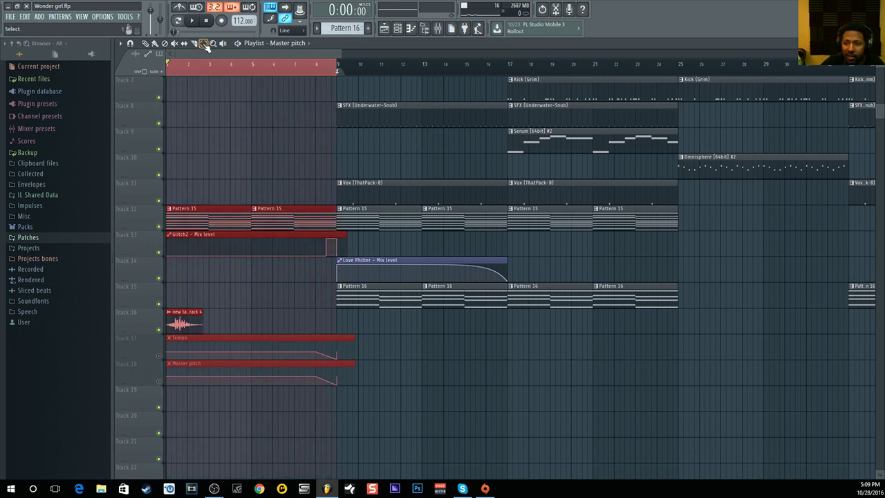
pyautogui.click(438, 29)
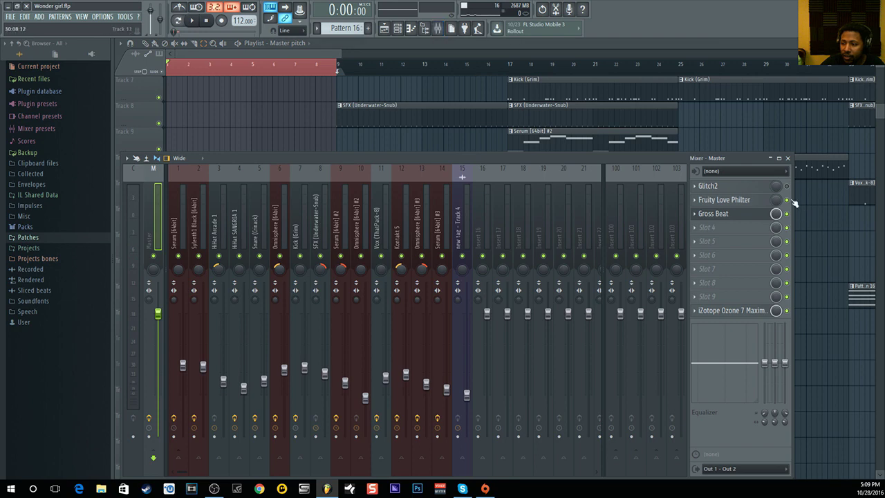
pyautogui.rightClick(776, 214)
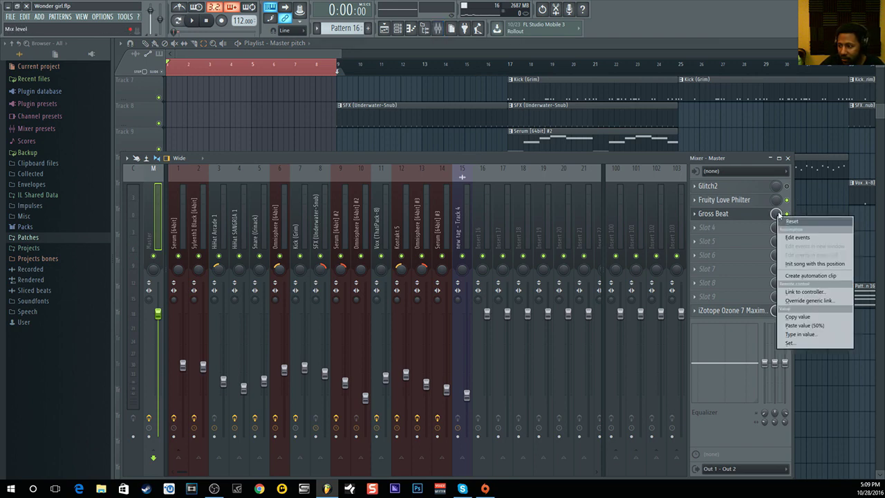
pyautogui.click(811, 275)
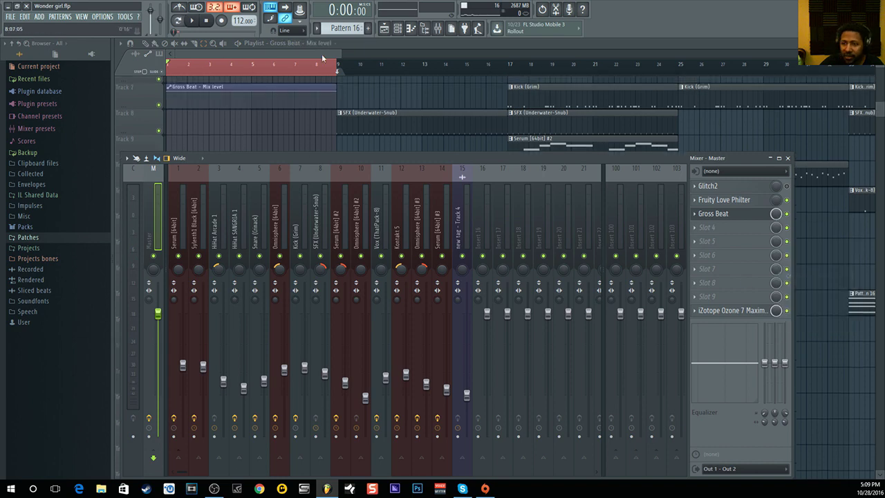
pyautogui.press('F9')
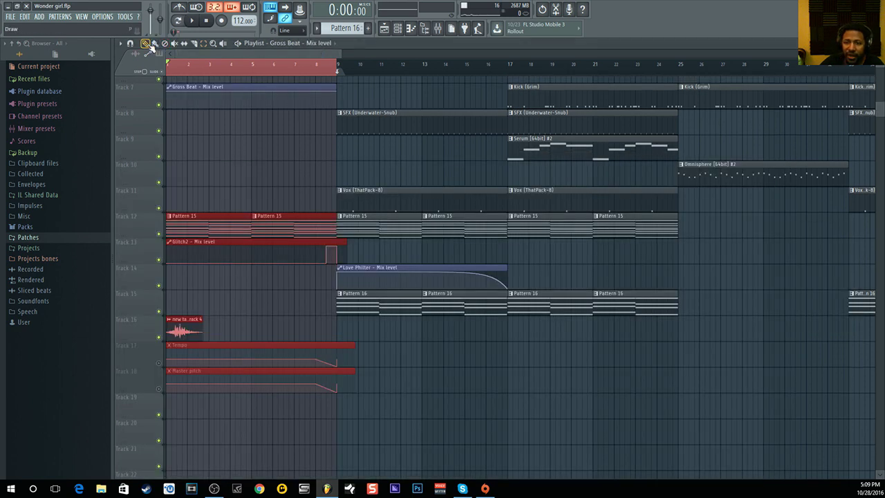
# Delete the Tempo and Master pitch automation clips and move the Gross Beat mix level clip to Track 17
pyautogui.moveTo(192, 92); pyautogui.dragTo(188, 398)
pyautogui.click(247, 352)
pyautogui.press('Delete')
pyautogui.rightClick(219, 378)
pyautogui.moveTo(214, 397); pyautogui.dragTo(161, 365)
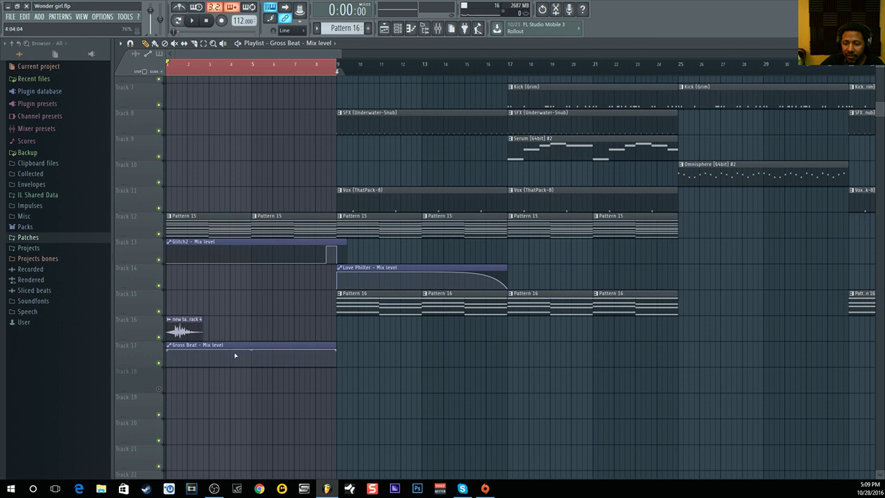
# Play back the song from bar 7 to hear the end of the bars 1 to 8 section
pyautogui.scroll(2, 306, 67)
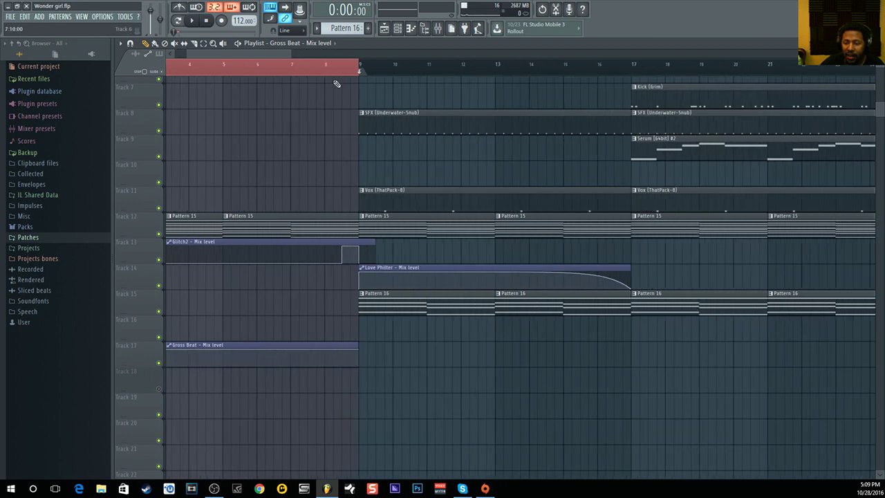
pyautogui.click(293, 69)
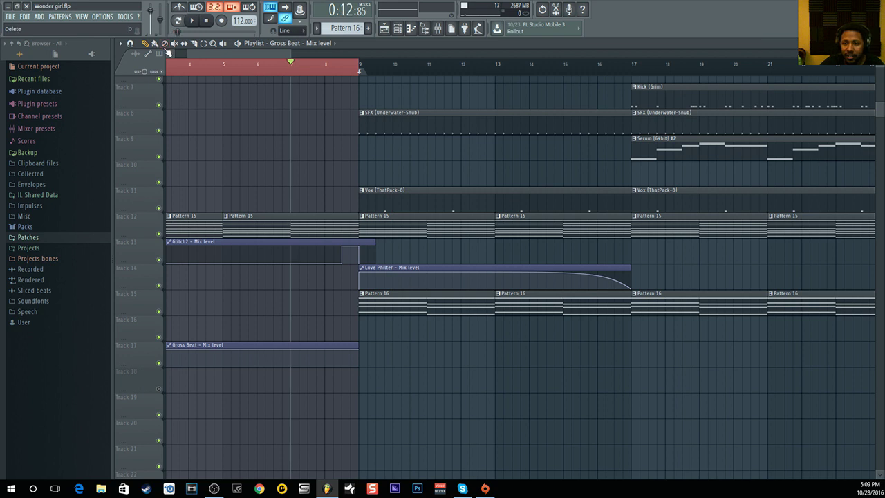
pyautogui.click(194, 20)
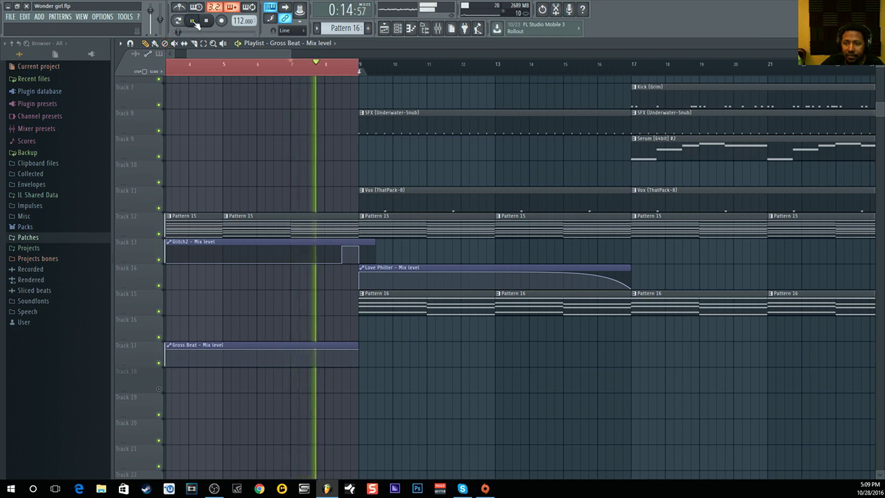
pyautogui.press('space')
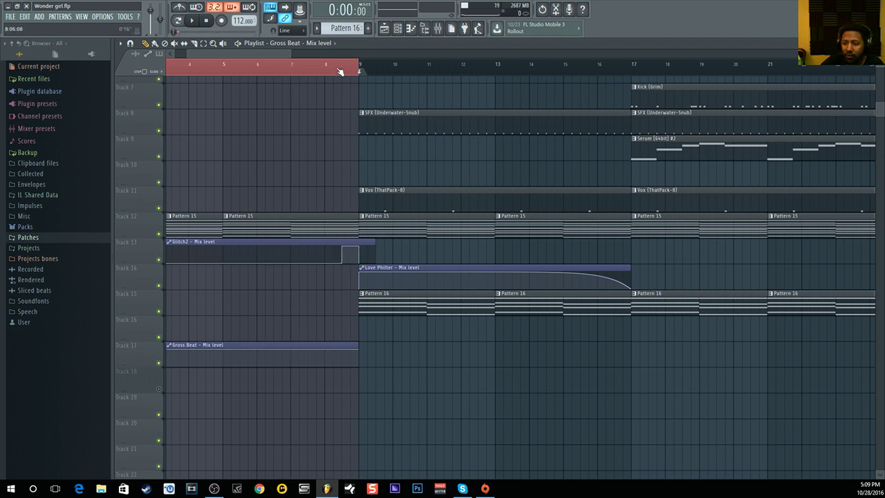
# Shape the Gross Beat mix level clip to 0% with a square 100% pulse from 8:09:00 to 9:01:00, extending the clip slightly past bar 9
pyautogui.rightClick(343, 358)
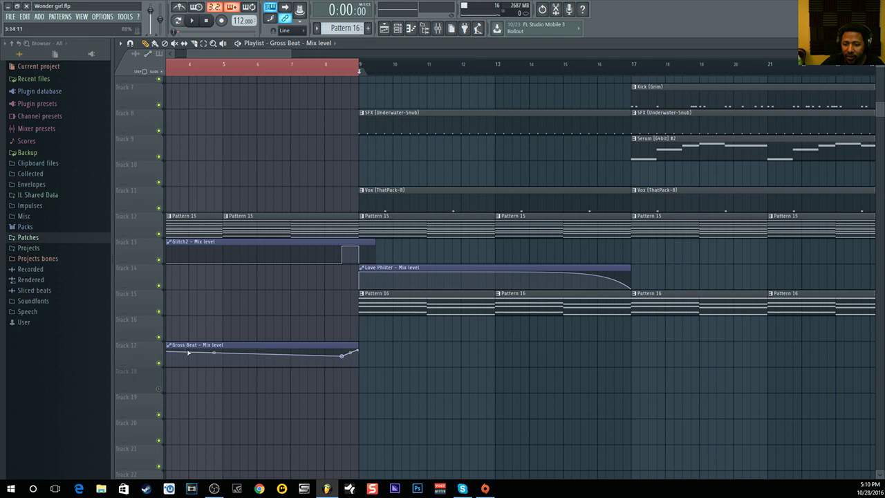
pyautogui.moveTo(341, 361)
pyautogui.mouseDown()
pyautogui.moveTo(345, 355)
pyautogui.moveTo(331, 366)
pyautogui.mouseUp()
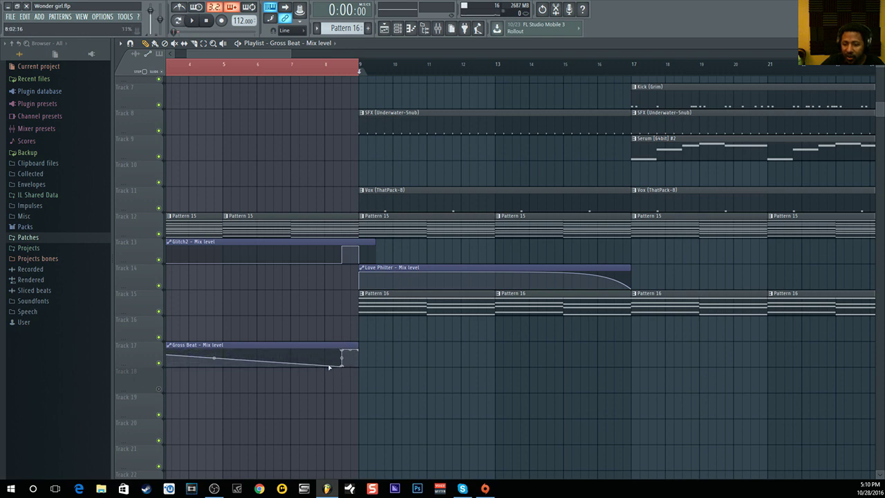
pyautogui.hscroll(-3, 224, 61)
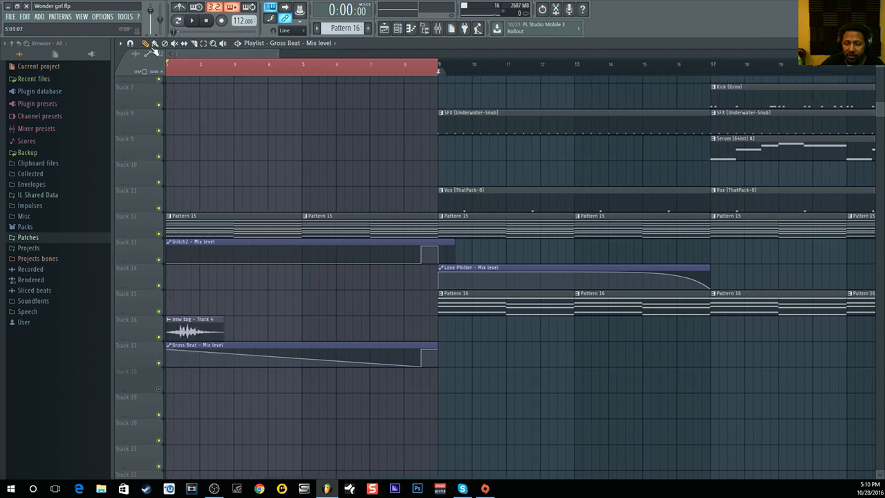
pyautogui.moveTo(169, 350); pyautogui.dragTo(177, 375)
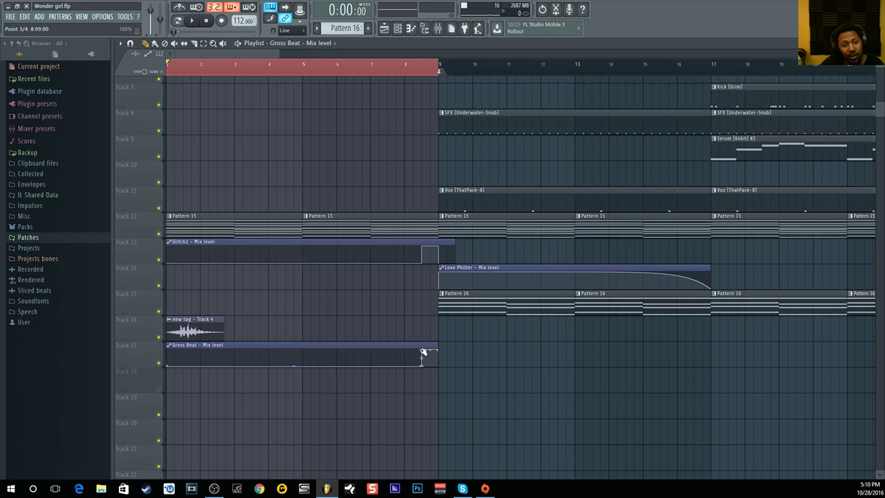
pyautogui.moveTo(423, 351); pyautogui.dragTo(444, 349)
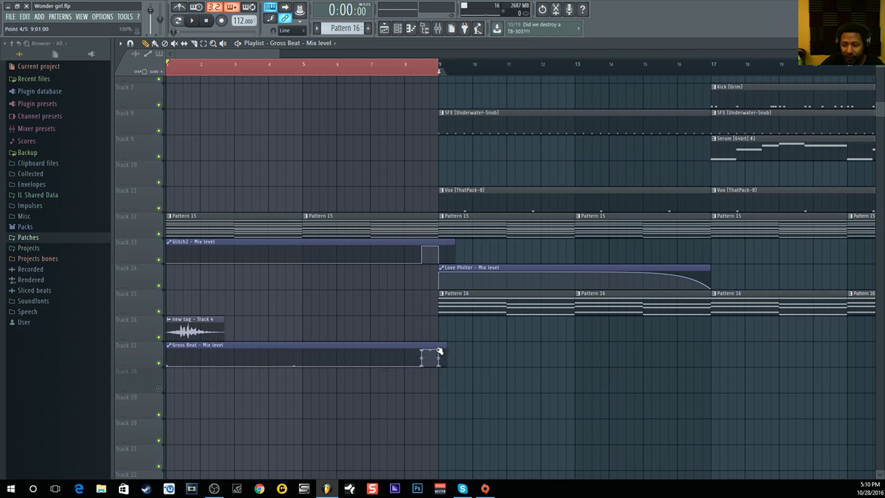
pyautogui.moveTo(439, 350); pyautogui.dragTo(438, 367)
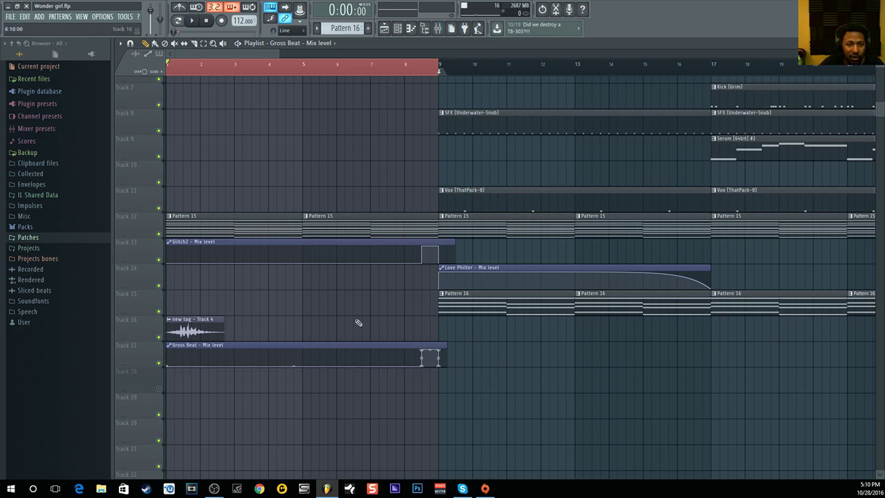
# Review the automation options for Gross Beat's mix level on the master channel and return to the playlist
pyautogui.click(441, 28)
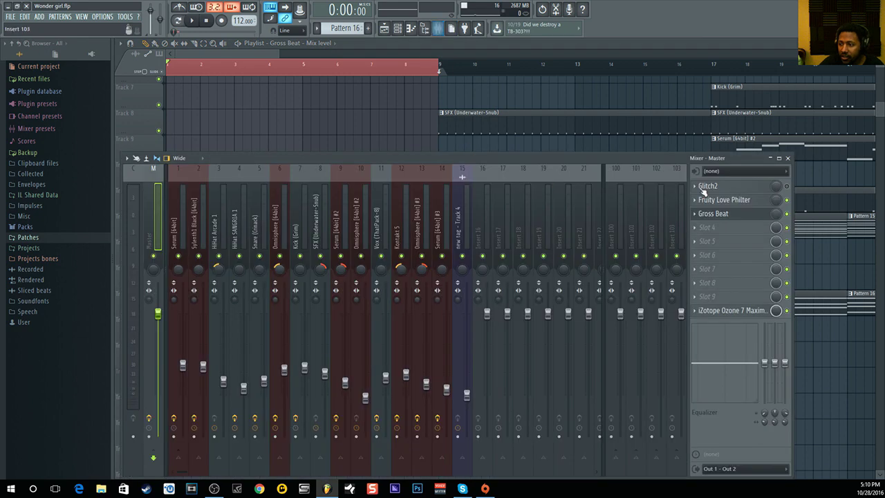
pyautogui.rightClick(777, 215)
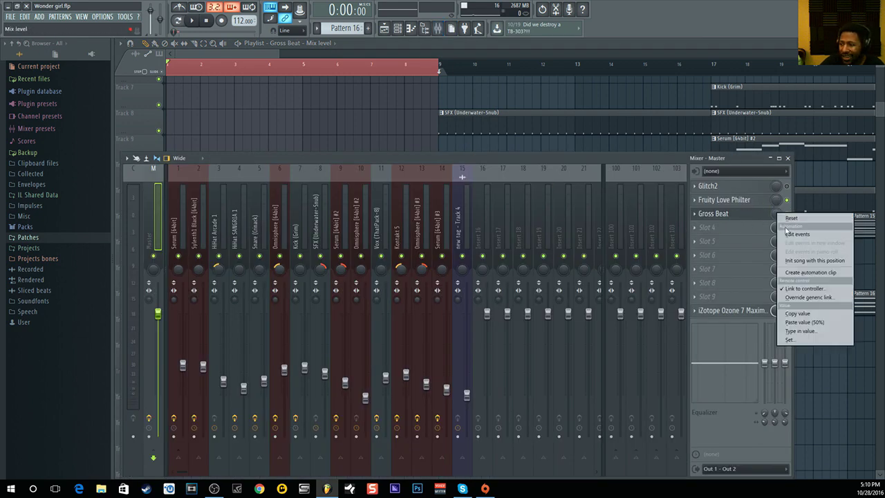
pyautogui.click(819, 271)
pyautogui.click(421, 43)
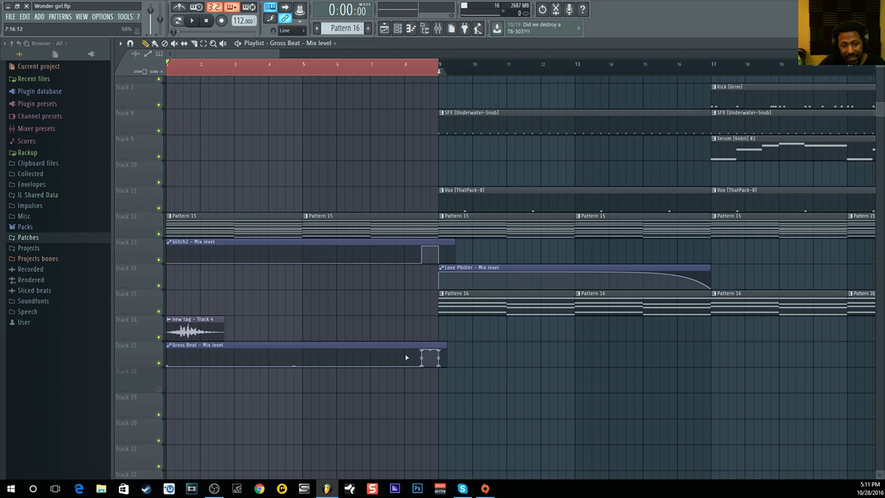
# Load the Turntablist preset in the master's Gross Beat and select the Deck Off time slot
pyautogui.click(438, 29)
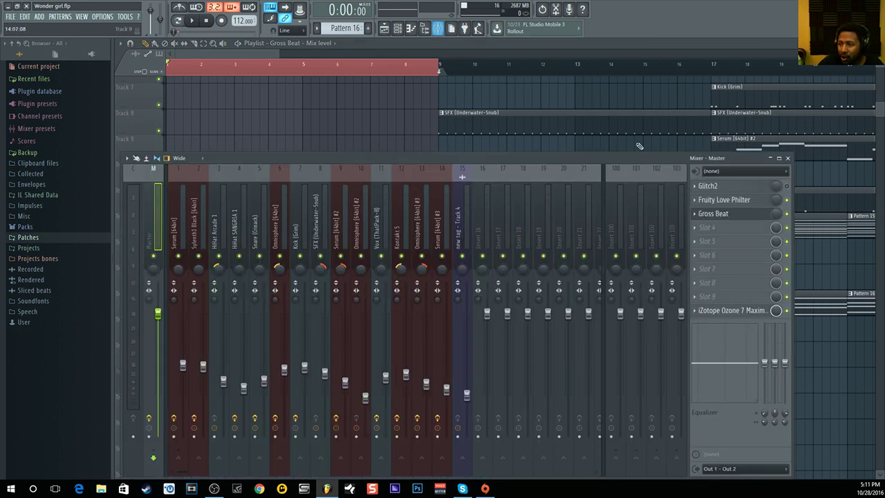
pyautogui.click(730, 216)
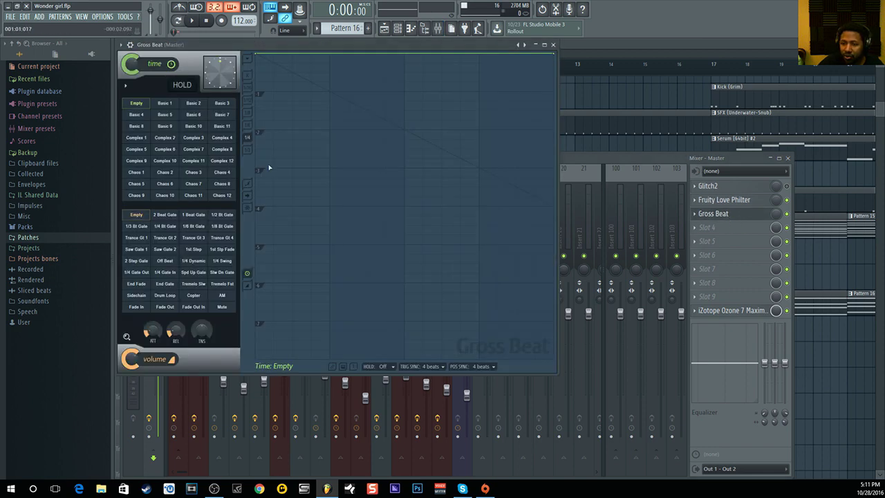
pyautogui.rightClick(524, 46)
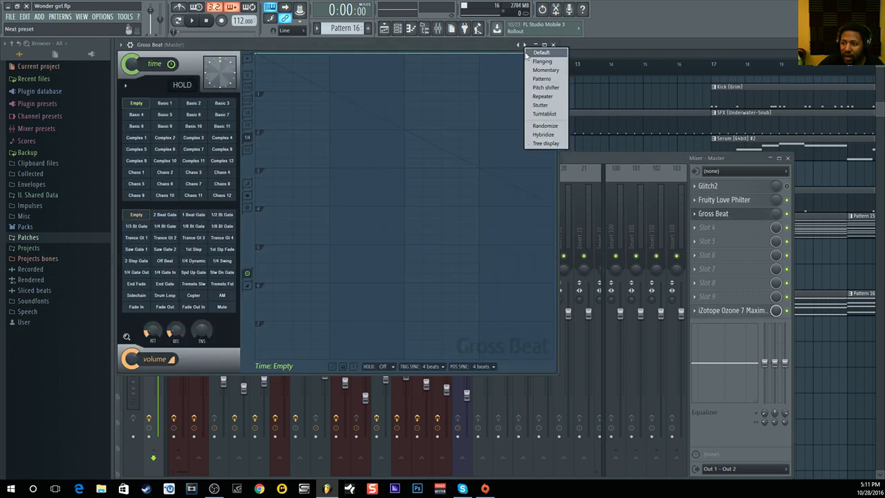
pyautogui.click(544, 114)
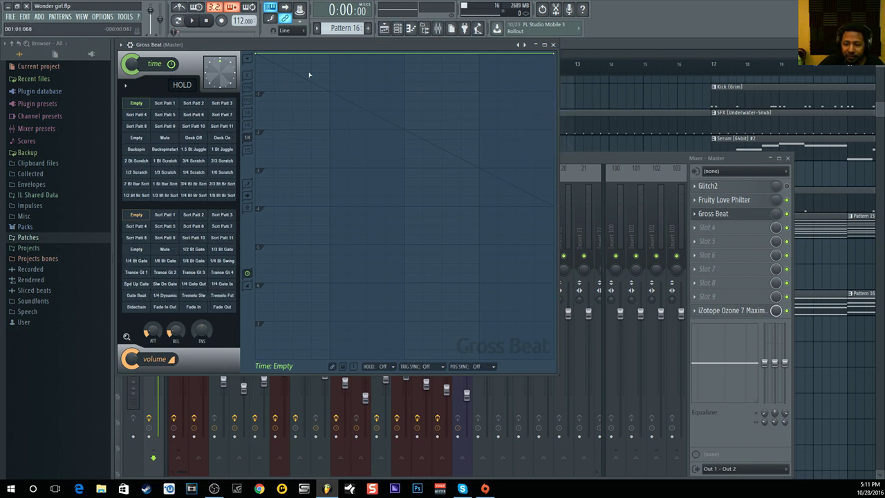
pyautogui.click(194, 137)
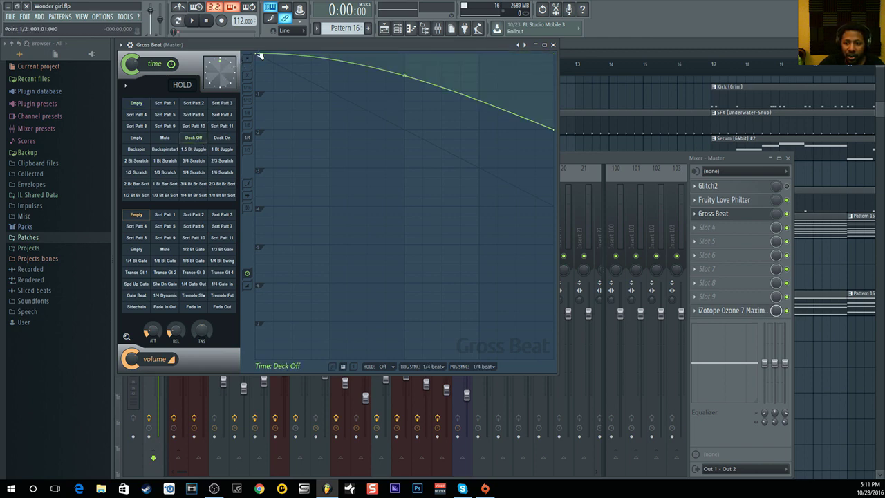
# Audition the Deck Off effect by playing the song from bar 7 through the transition, then stop playback
pyautogui.click(599, 81)
pyautogui.click(354, 66)
pyautogui.click(192, 21)
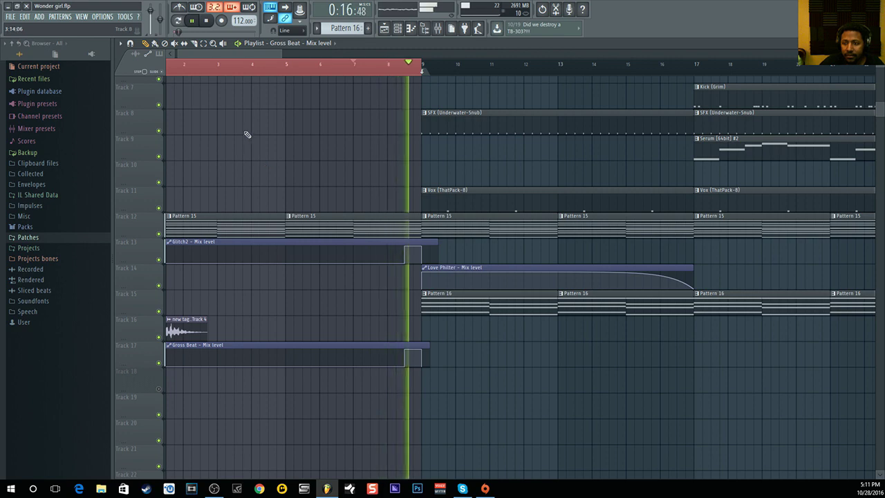
pyautogui.press('space')
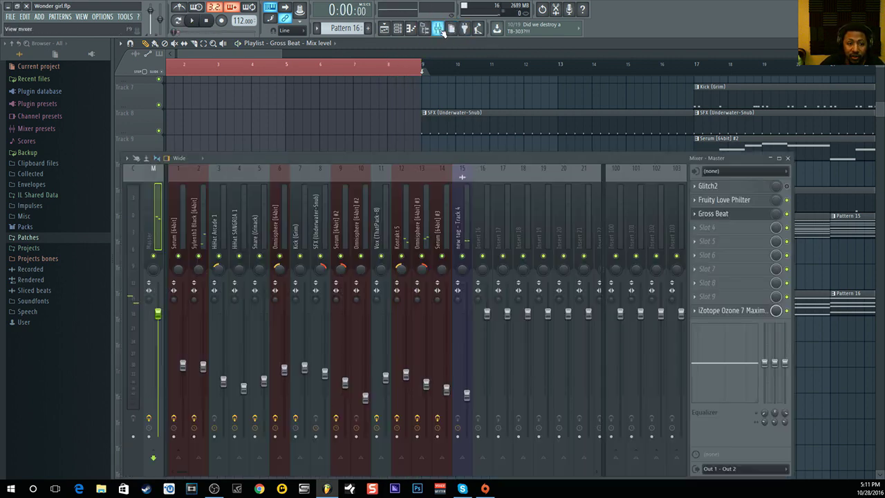
# Switch the master's Gross Beat to the Deck On time slot
pyautogui.click(438, 27)
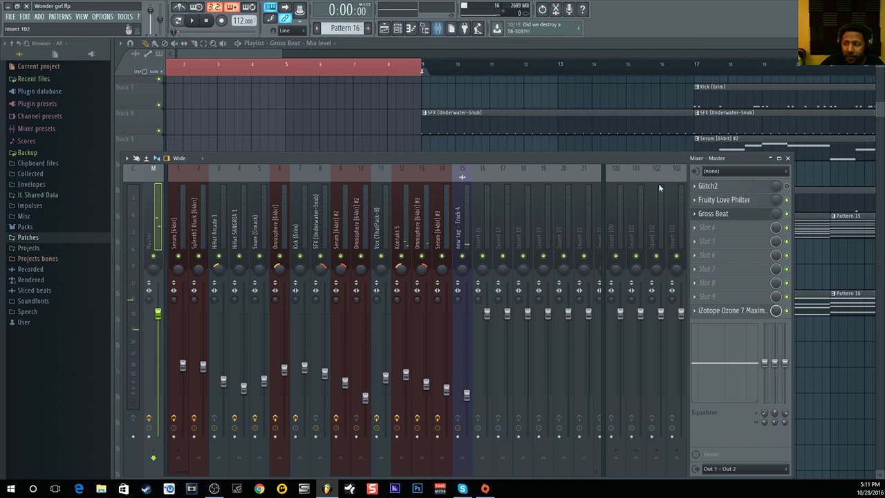
pyautogui.click(736, 214)
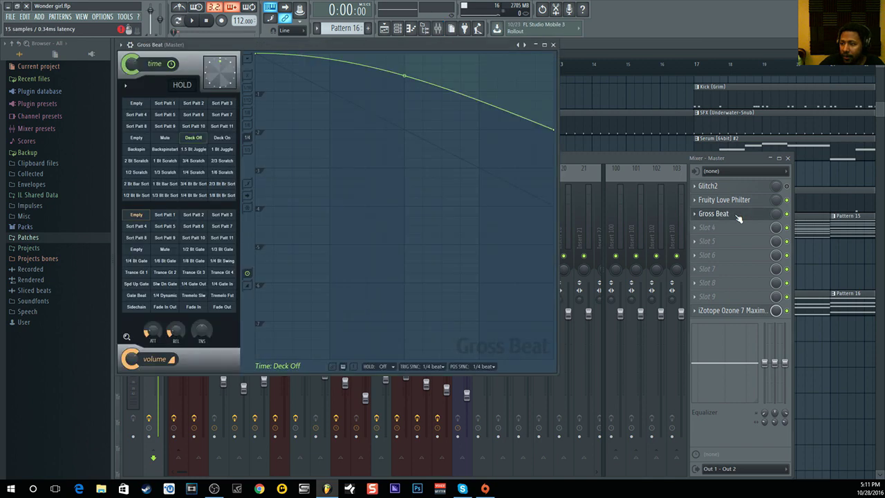
pyautogui.click(222, 138)
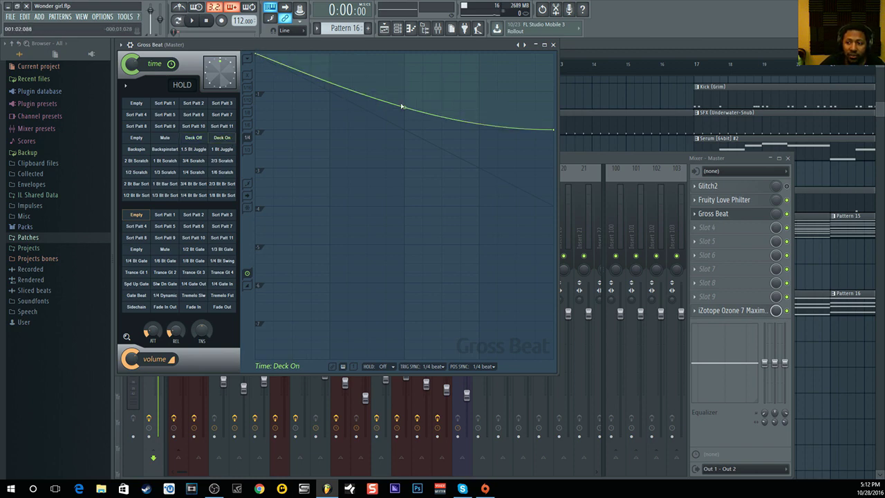
# Audition the Deck On effect by playing the song from 7:15:00, then stop playback
pyautogui.click(589, 42)
pyautogui.click(385, 72)
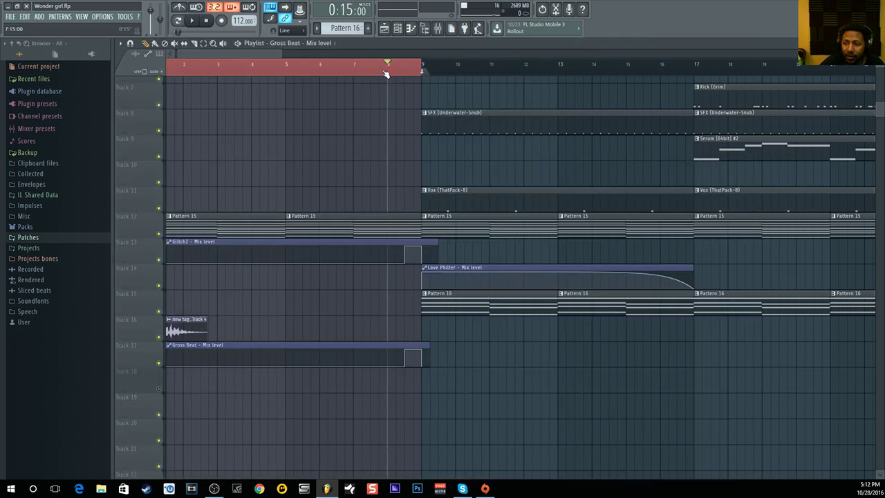
pyautogui.click(192, 21)
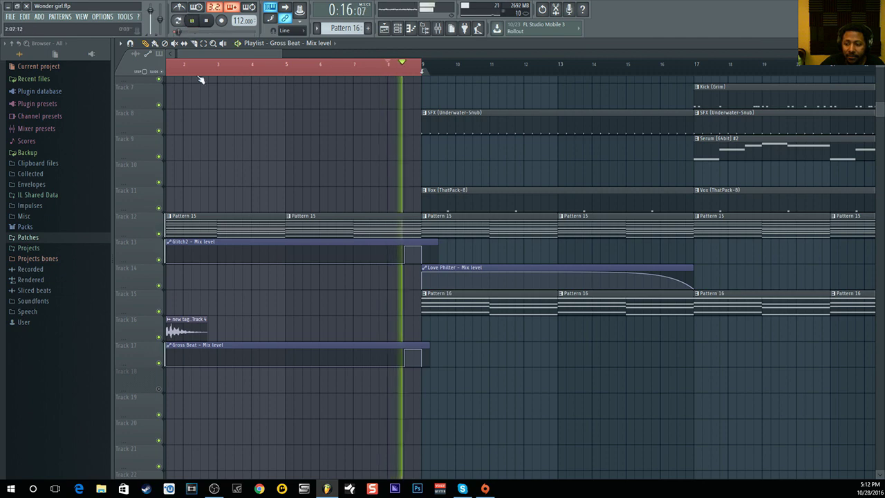
pyautogui.click(207, 21)
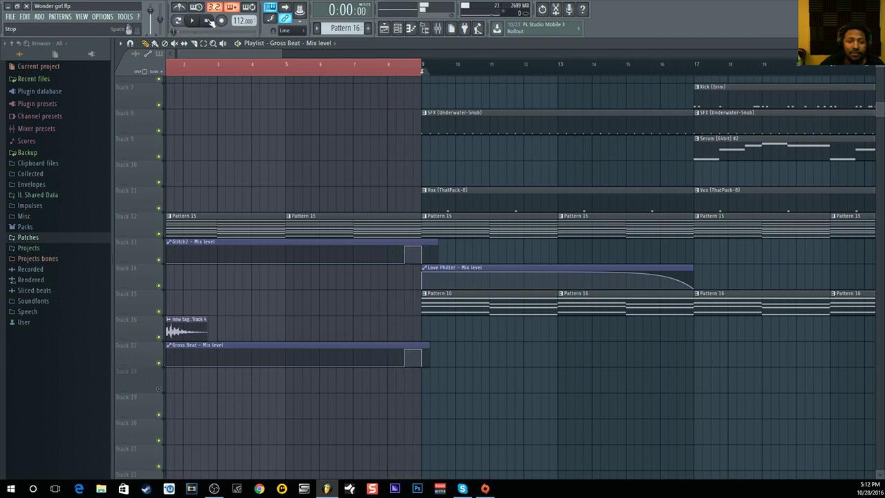
# Switch the master's Gross Beat to the Backspin time slot
pyautogui.click(437, 28)
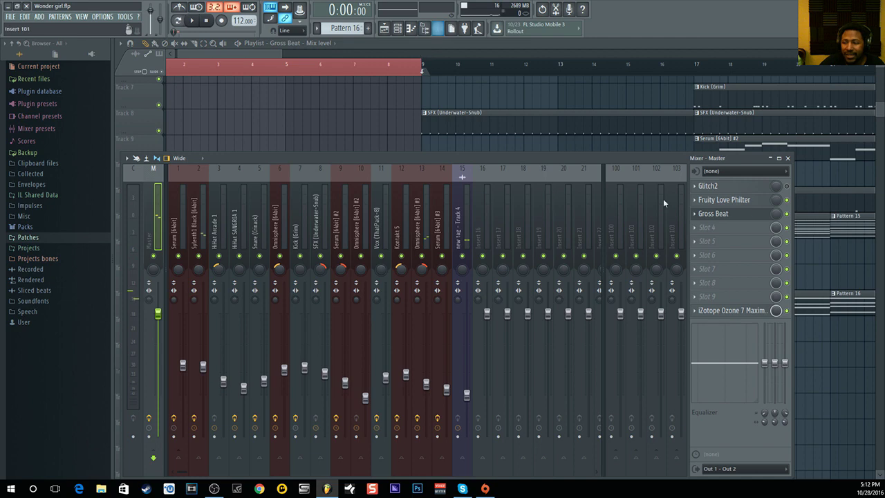
pyautogui.click(732, 215)
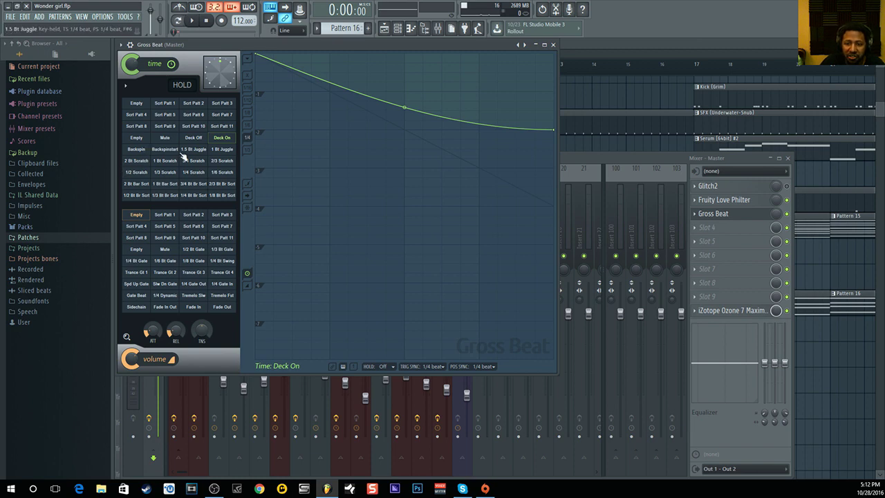
pyautogui.click(142, 150)
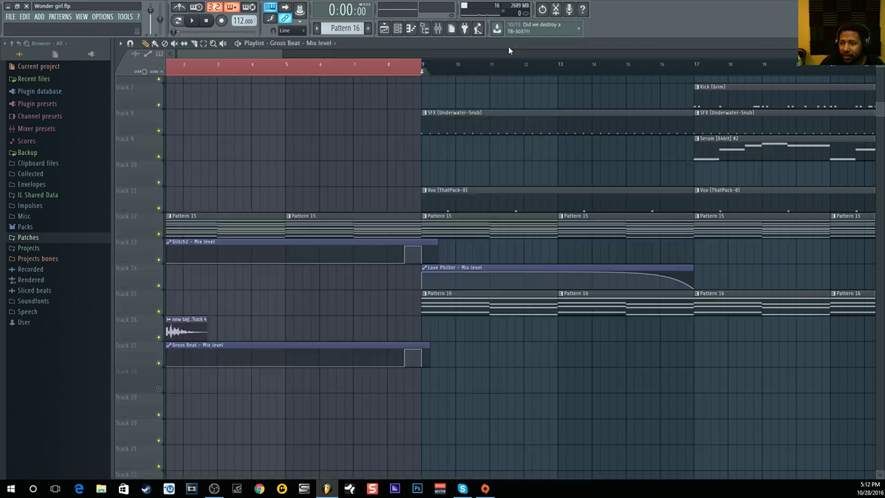
# Audition the Backspin effect by playing the song from bar 7 up to bar 9, then stop playback
pyautogui.press('F5')
pyautogui.click(195, 22)
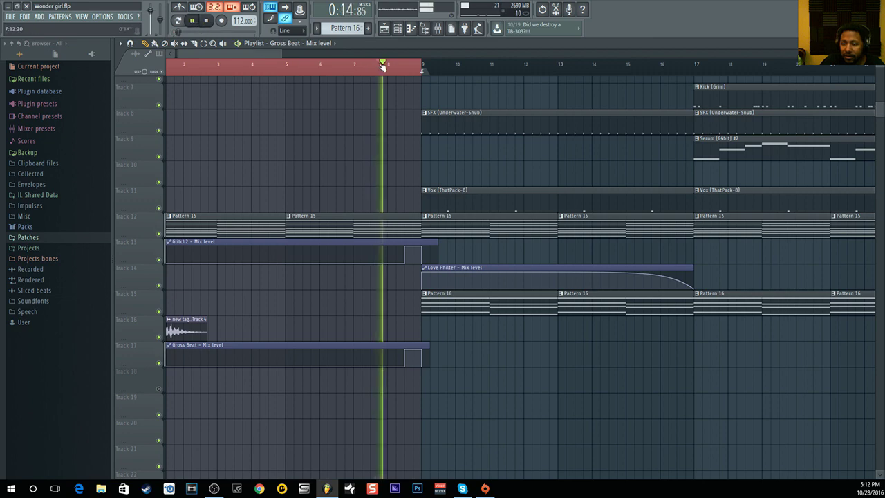
pyautogui.click(207, 21)
pyautogui.click(207, 20)
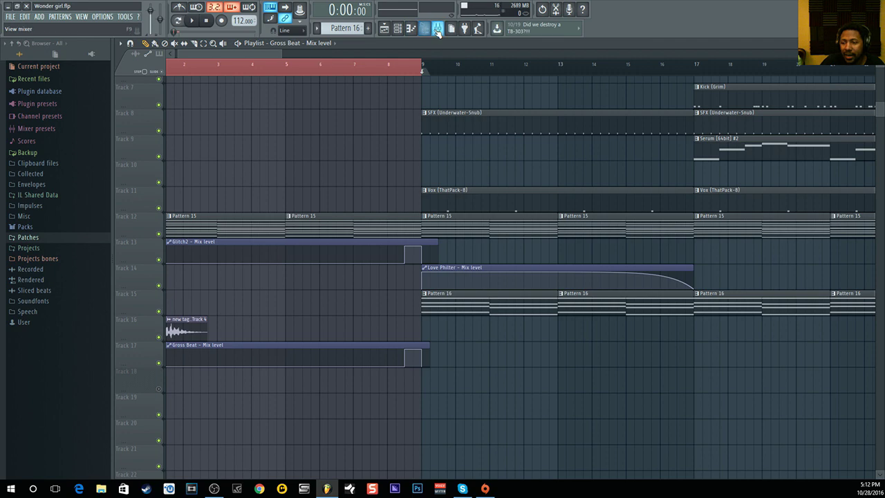
# Select Gross Beat's first Empty time slot and set the mode of the envelope's second point, at the end of the line, to Single curve
pyautogui.click(437, 29)
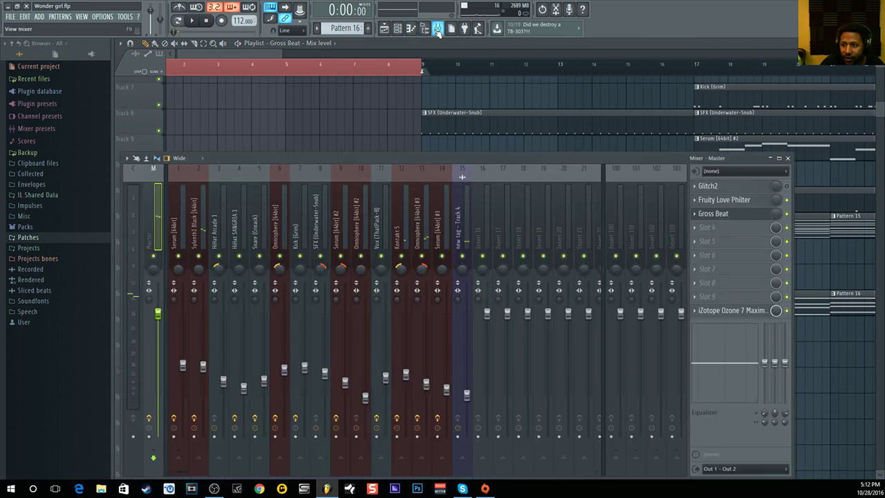
pyautogui.click(737, 214)
pyautogui.click(136, 103)
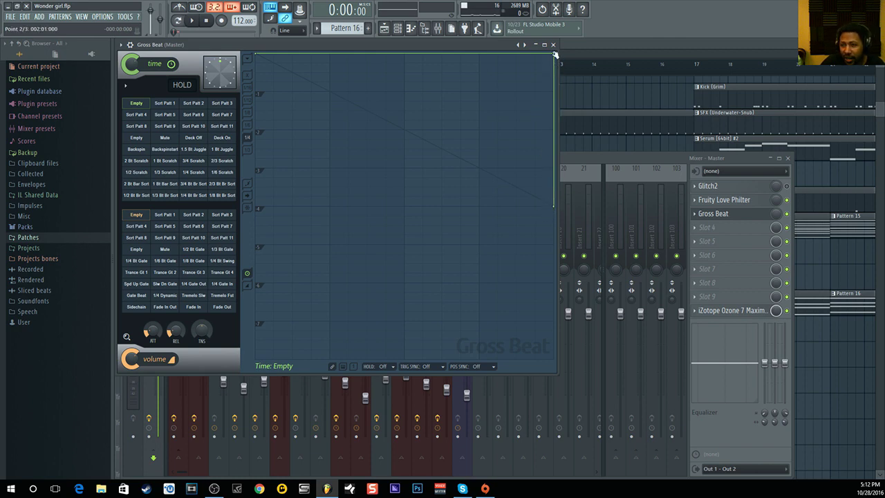
pyautogui.rightClick(554, 56)
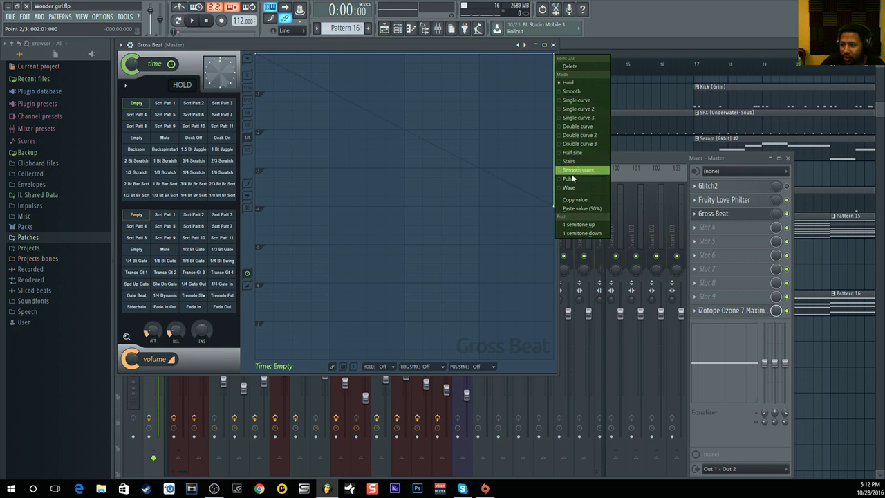
pyautogui.click(578, 100)
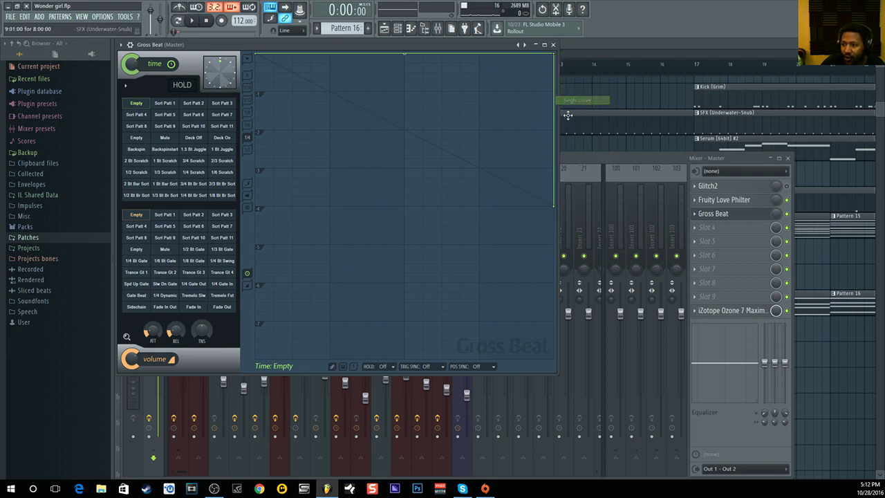
pyautogui.moveTo(554, 56); pyautogui.dragTo(426, 131)
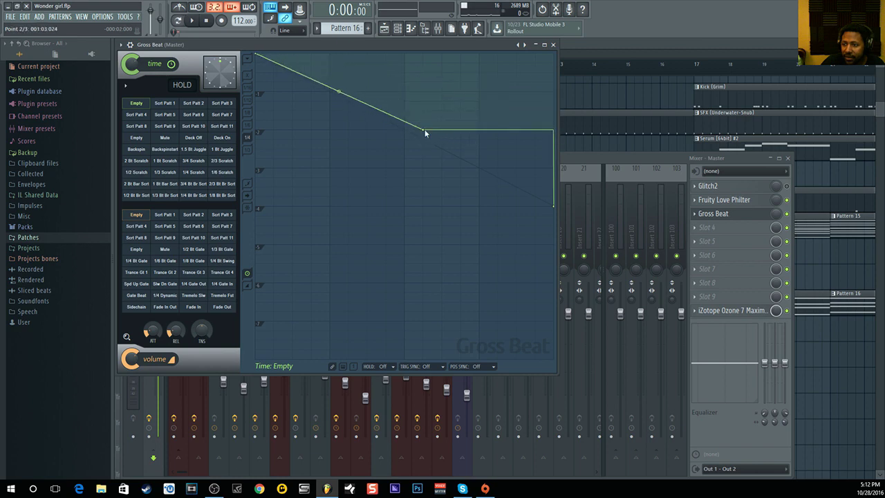
pyautogui.rightClick(424, 131)
pyautogui.click(441, 143)
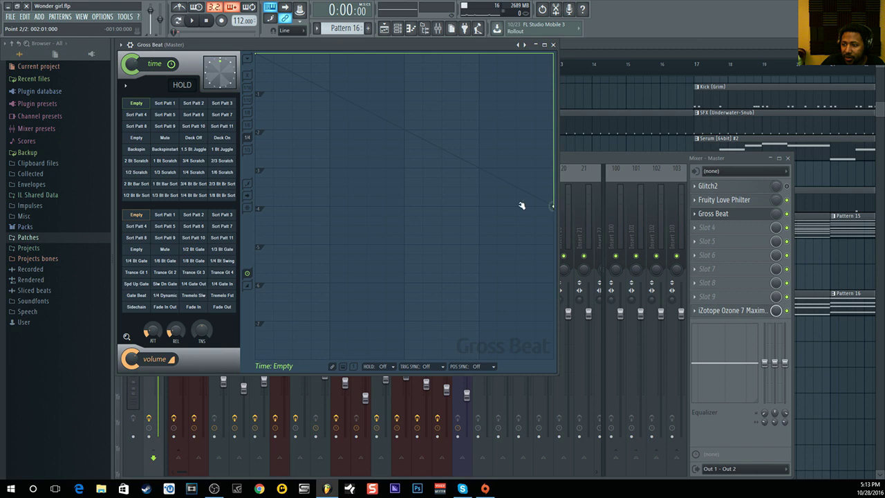
# Add a point to the Empty time envelope, move it to the line's end with Single curve mode, and bend the segment upward by about 14.5%
pyautogui.rightClick(553, 206)
pyautogui.click(484, 177)
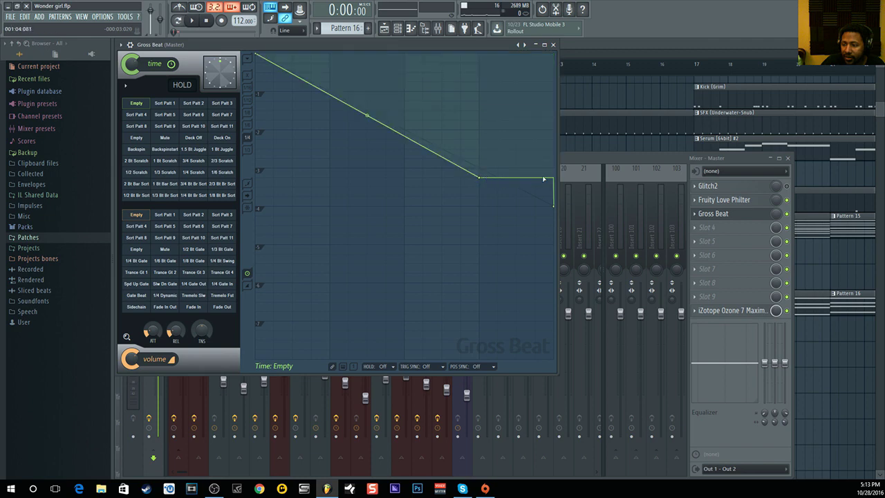
pyautogui.moveTo(480, 179); pyautogui.dragTo(550, 209)
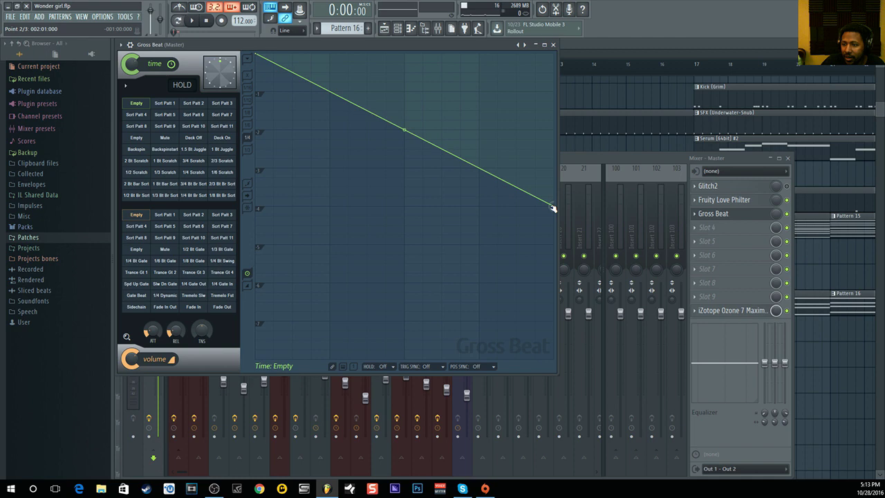
pyautogui.rightClick(554, 208)
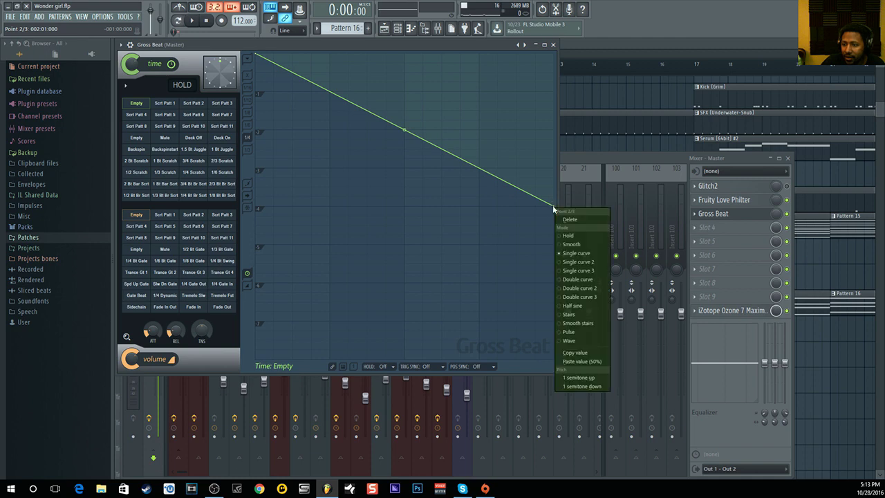
pyautogui.click(580, 254)
pyautogui.moveTo(406, 131); pyautogui.dragTo(405, 94)
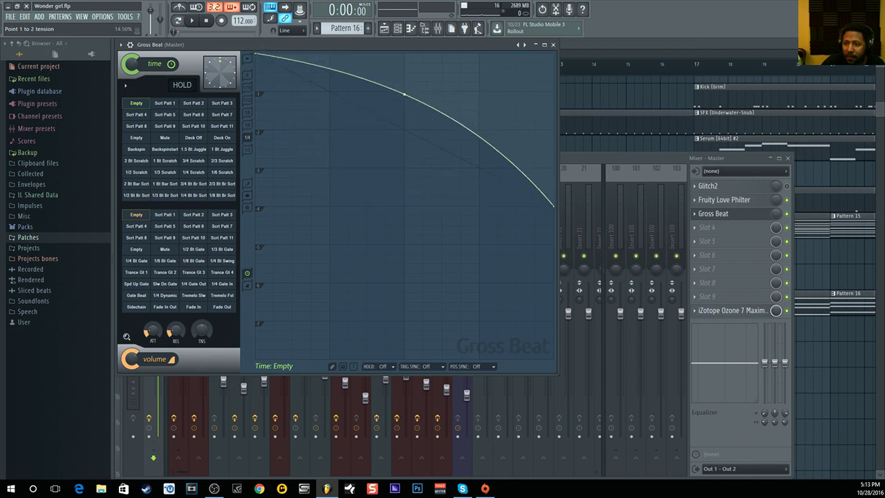
# Audition the upward-bent envelope by playing the song from shortly before bar 8, then stop playback
pyautogui.click(583, 45)
pyautogui.click(380, 66)
pyautogui.click(193, 22)
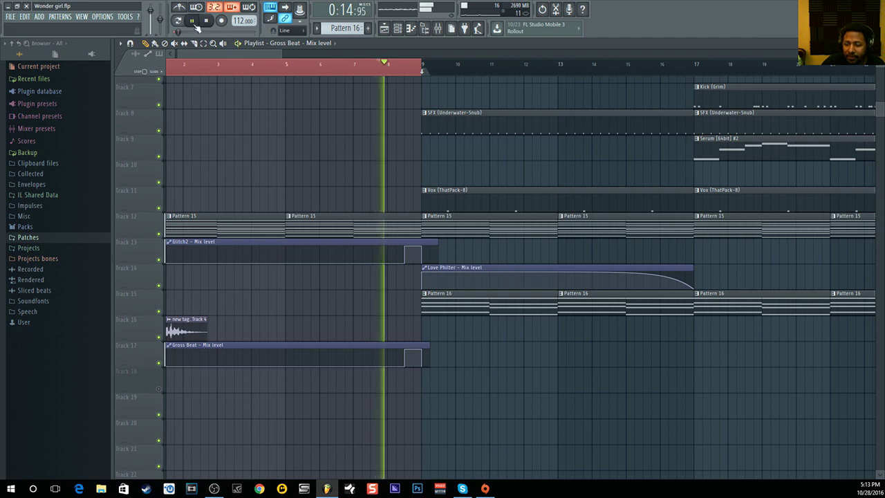
pyautogui.click(207, 22)
# Reopen the master's Gross Beat and bend the time envelope's curve downward to a tension of about 24.5%
pyautogui.click(437, 27)
pyautogui.click(438, 28)
pyautogui.click(438, 28)
pyautogui.click(716, 214)
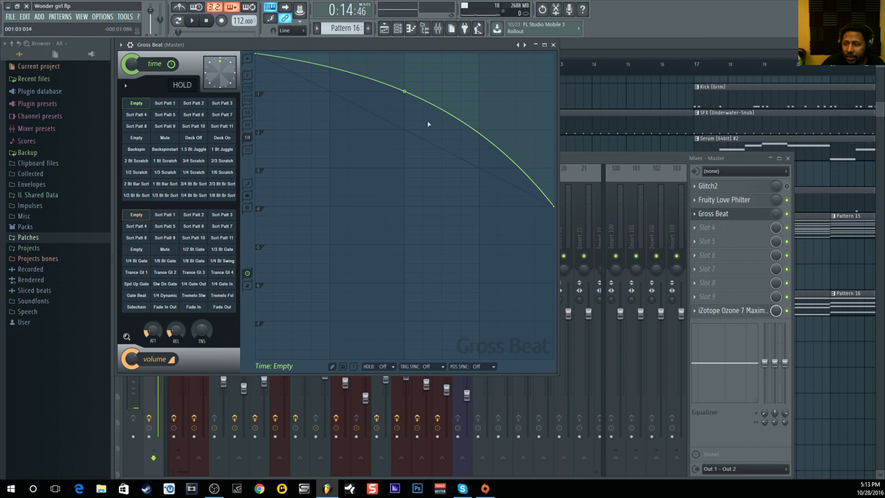
pyautogui.moveTo(402, 96); pyautogui.dragTo(405, 182)
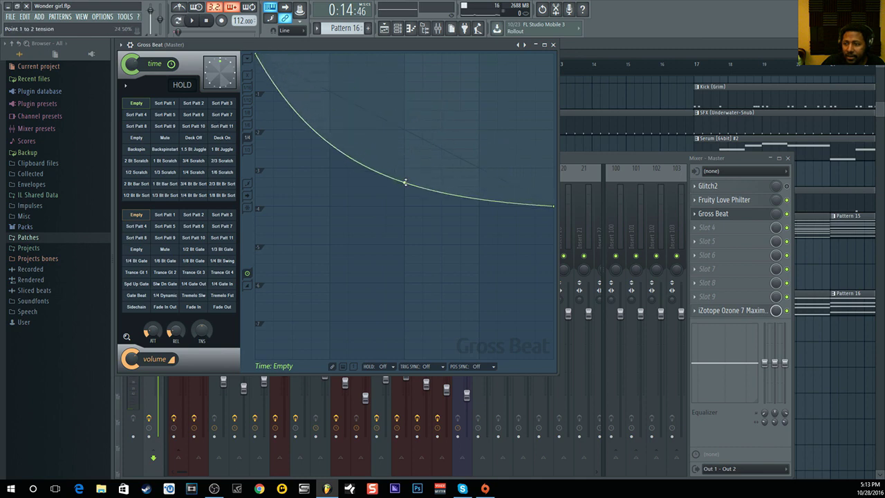
# Audition the downward-bent envelope by playing the song from shortly before bar 8, then stop playback
pyautogui.click(591, 59)
pyautogui.click(193, 21)
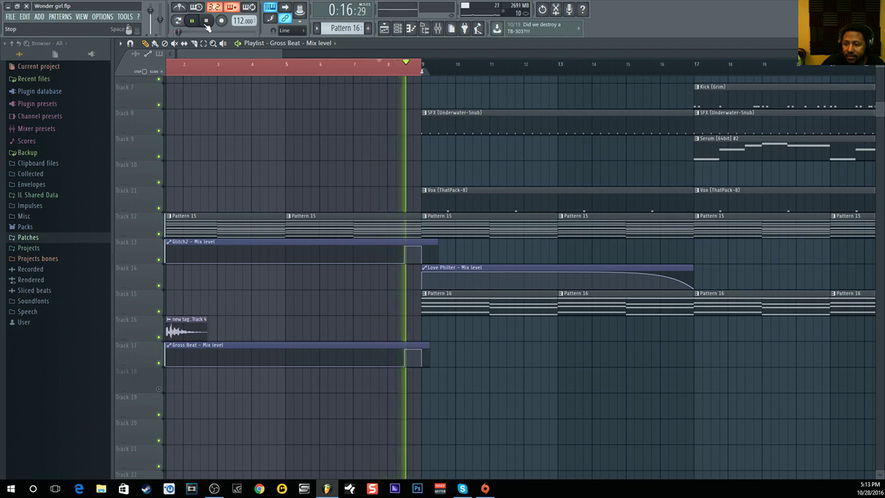
pyautogui.click(207, 25)
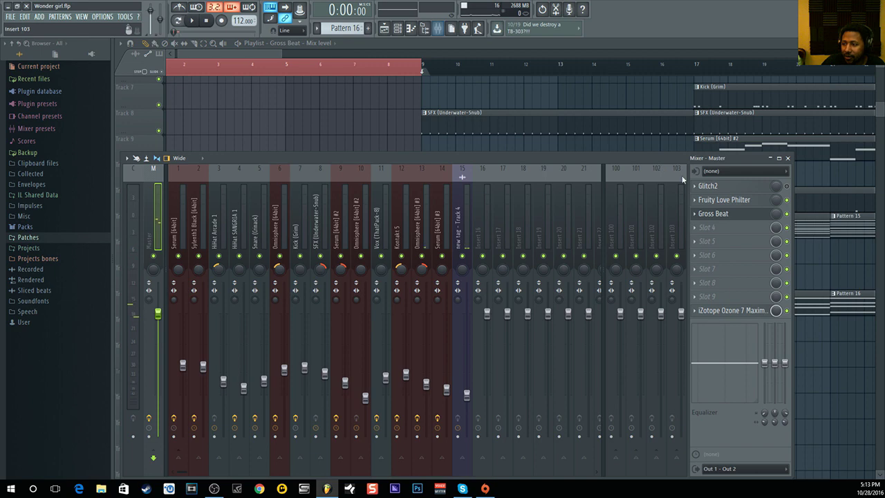
# Load the Momentary preset in the master's Gross Beat and select the Underwater time slot
pyautogui.click(719, 214)
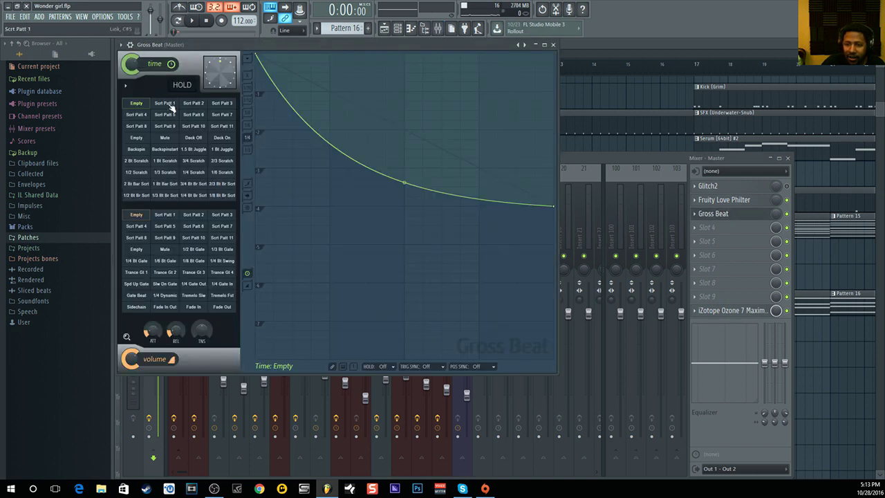
pyautogui.rightClick(523, 44)
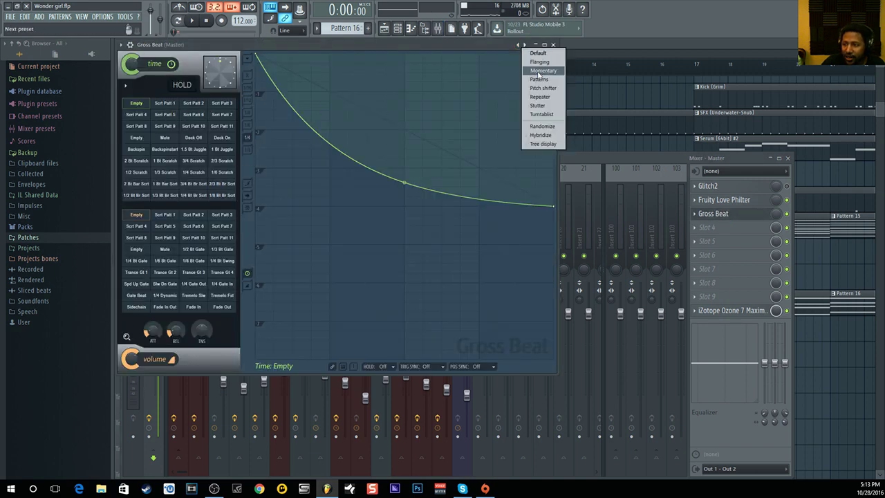
pyautogui.click(539, 71)
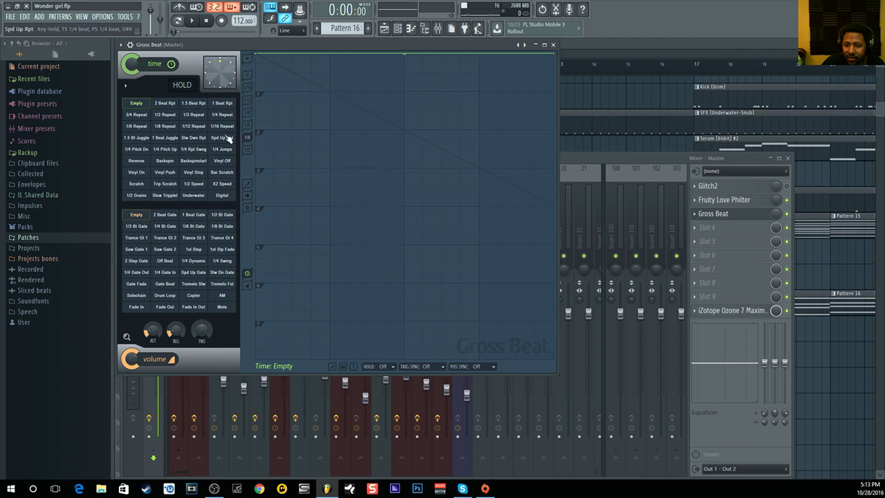
pyautogui.click(195, 197)
# Audition the Underwater effect by playing the song from around bar 8, then stop playback
pyautogui.click(590, 51)
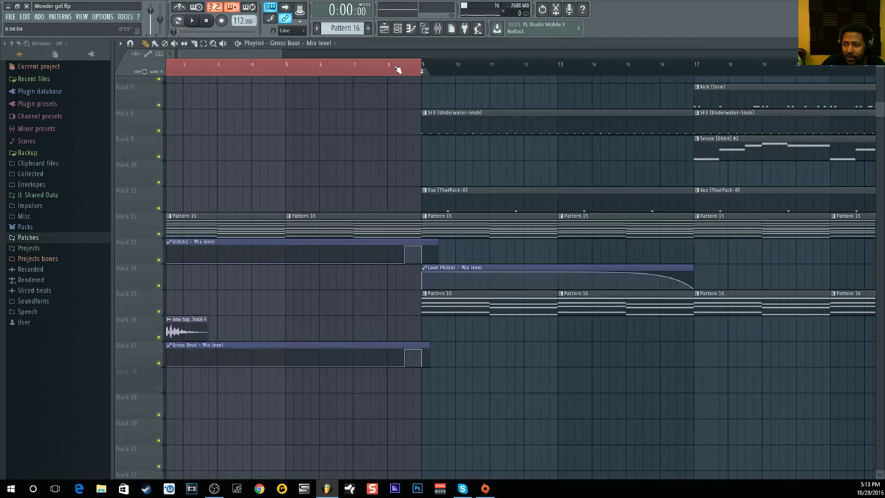
pyautogui.click(192, 21)
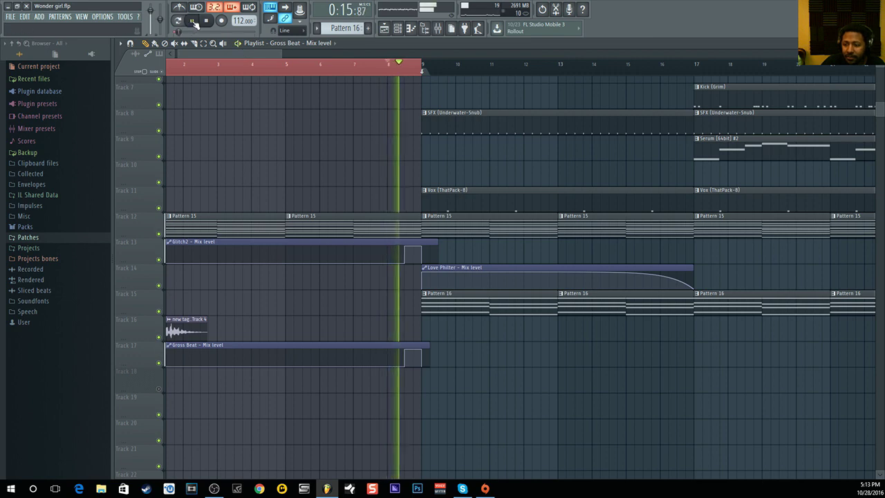
pyautogui.click(207, 21)
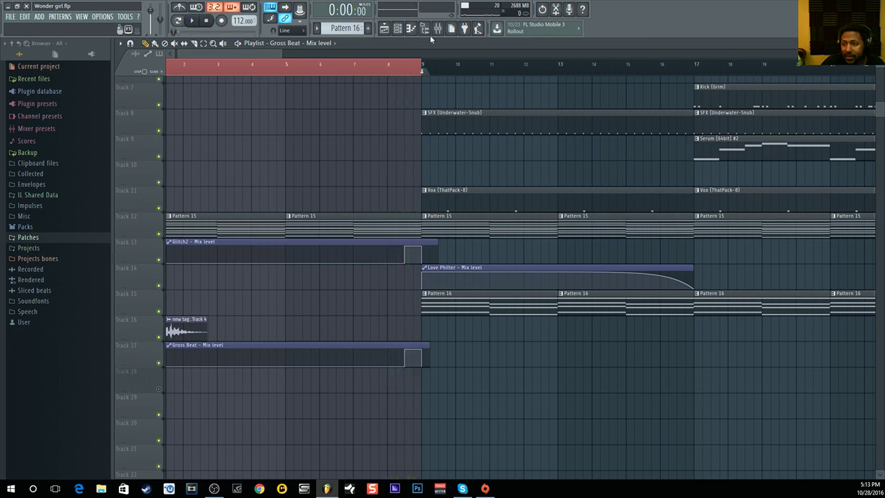
# Load the Turntablist preset in the master's Gross Beat and use the Deck Off time slot
pyautogui.click(438, 28)
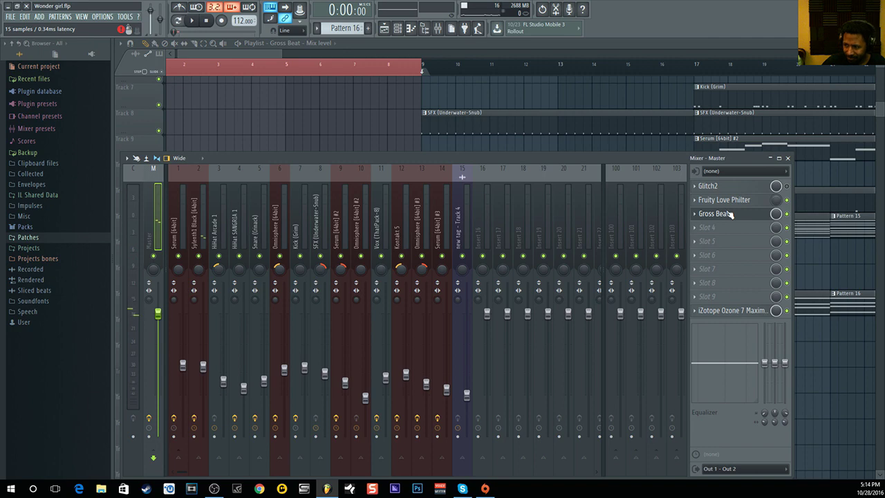
pyautogui.click(726, 213)
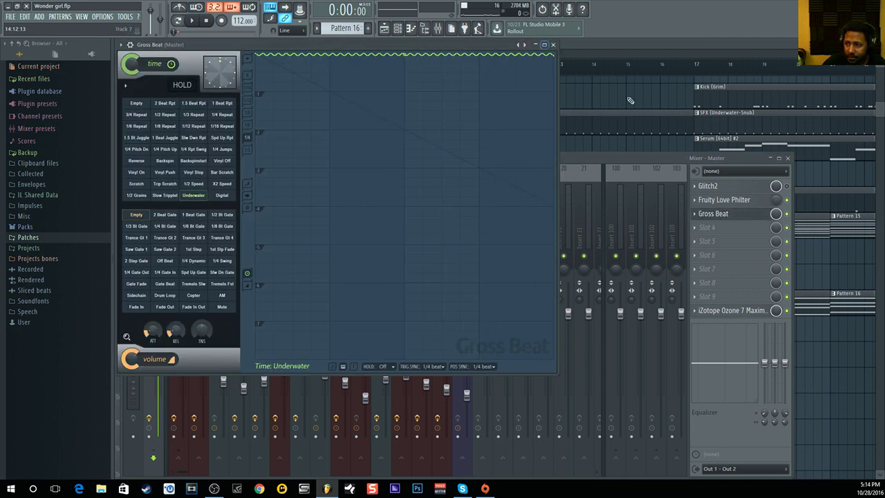
pyautogui.rightClick(524, 44)
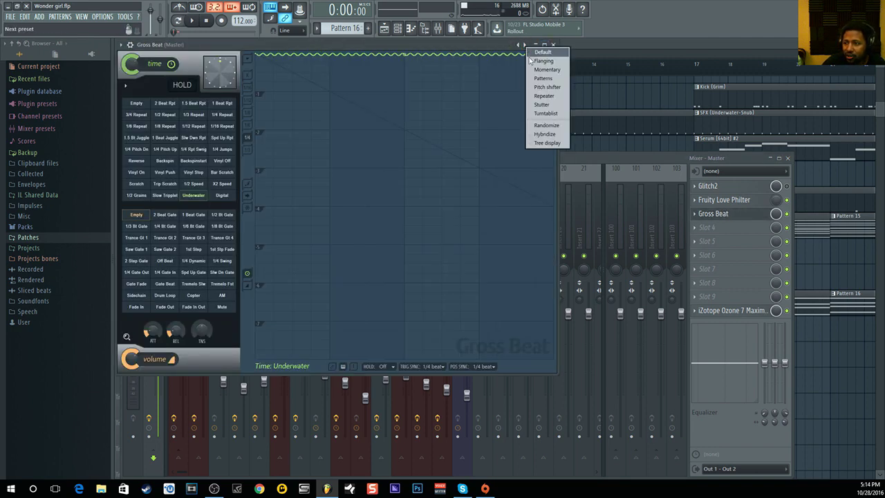
pyautogui.click(546, 114)
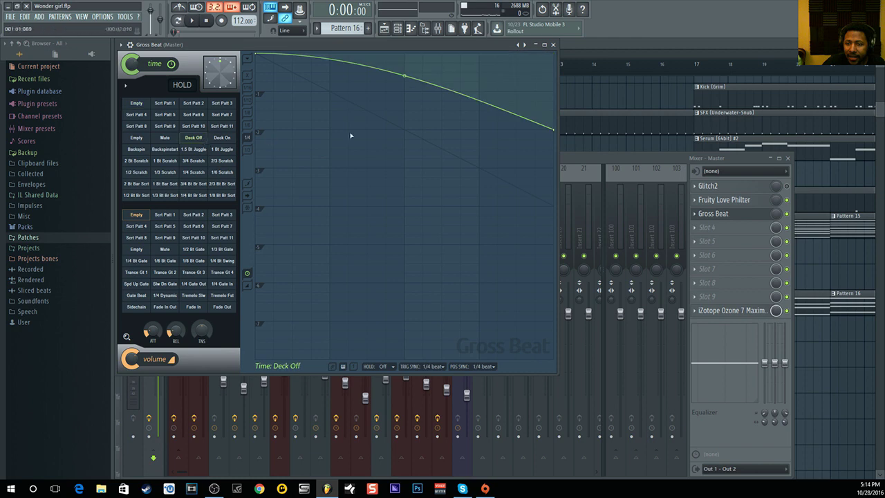
# Audition the preset's Deck Off effect by playing the song from just past bar 8, then stop playback
pyautogui.click(635, 51)
pyautogui.click(385, 69)
pyautogui.press('space')
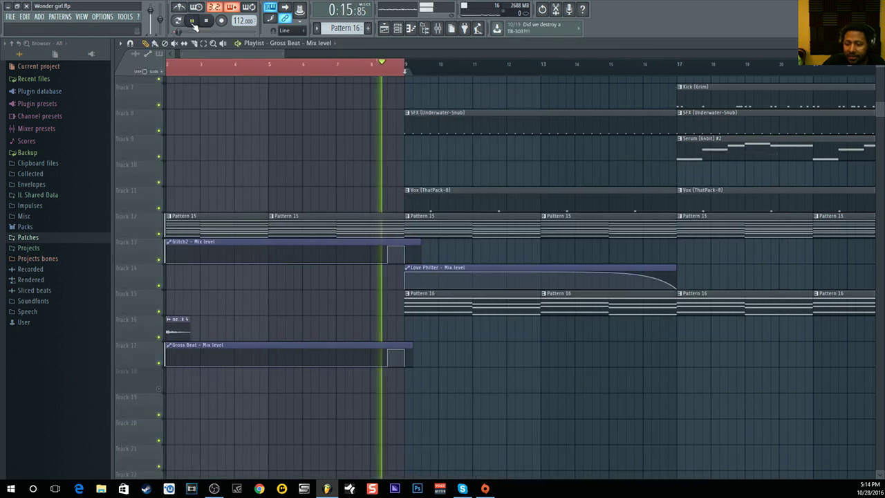
pyautogui.click(207, 22)
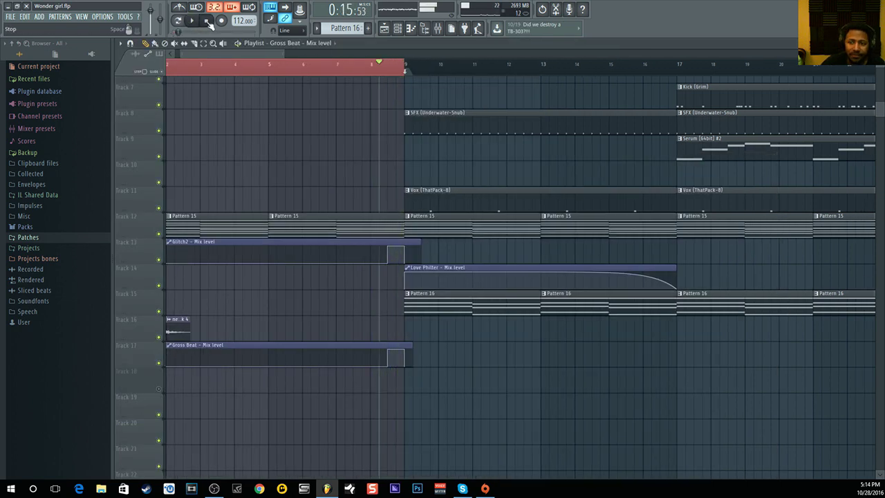
# Lower the end point of Gross Beat's Deck Off envelope to the very bottom of the grid
pyautogui.click(444, 33)
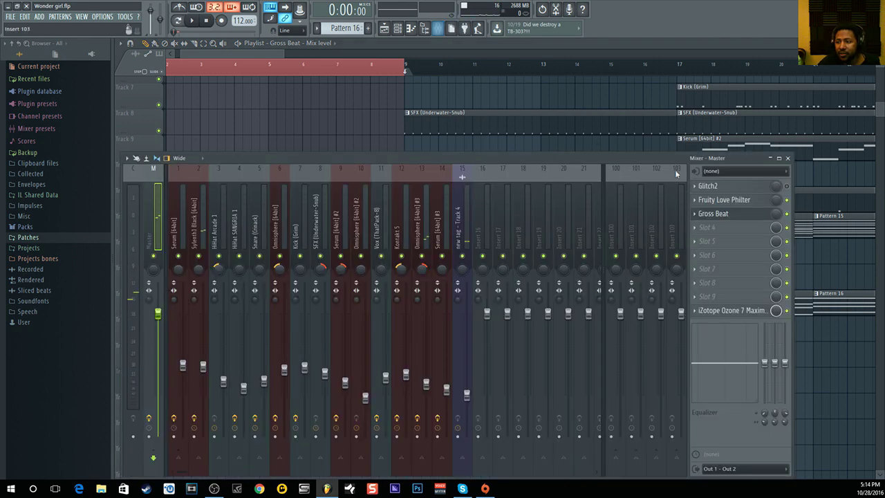
pyautogui.click(719, 213)
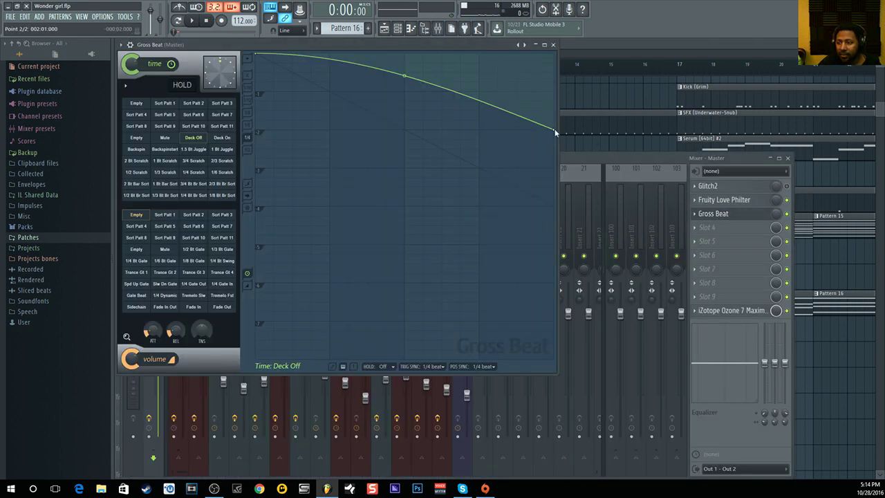
pyautogui.moveTo(553, 129); pyautogui.dragTo(526, 358)
# Audition the steep Deck Off curve by playing the song from just past bar 8, then stop playback
pyautogui.click(596, 42)
pyautogui.click(385, 74)
pyautogui.press('space')
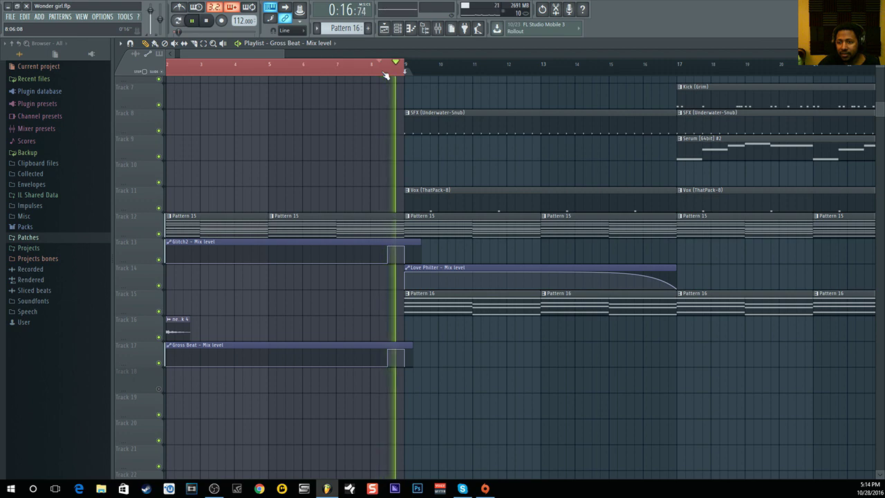
pyautogui.press('space')
# Raise the Deck Off envelope's end point to about halfway between the top line and the first numbered division
pyautogui.click(438, 28)
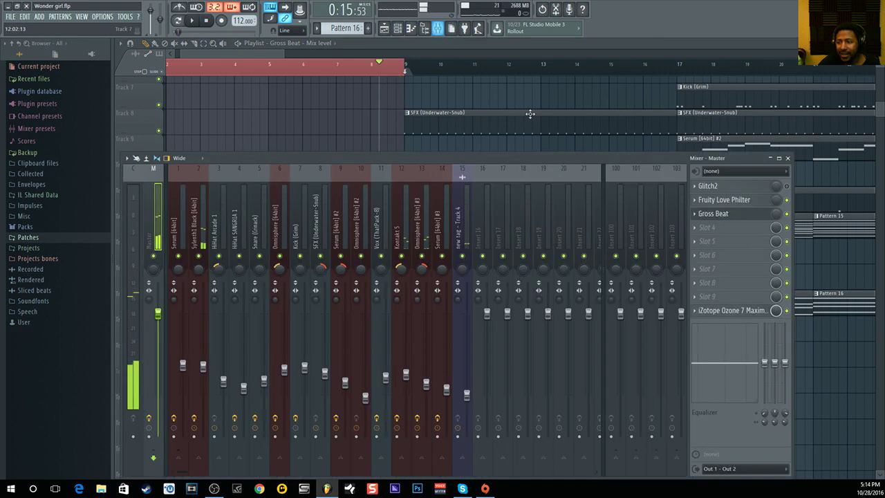
pyautogui.click(727, 214)
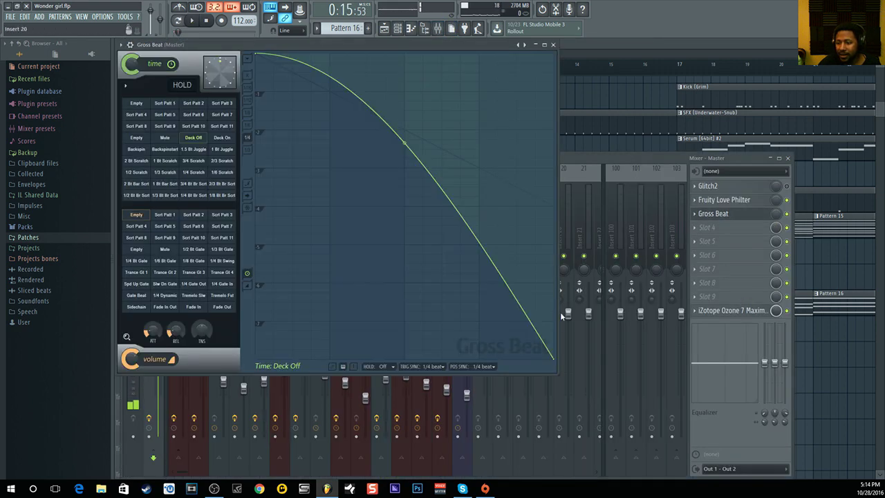
pyautogui.moveTo(554, 359); pyautogui.dragTo(593, 56)
# Audition the shallow Deck Off curve by playing the song from around bar 8, then stop playback
pyautogui.click(593, 55)
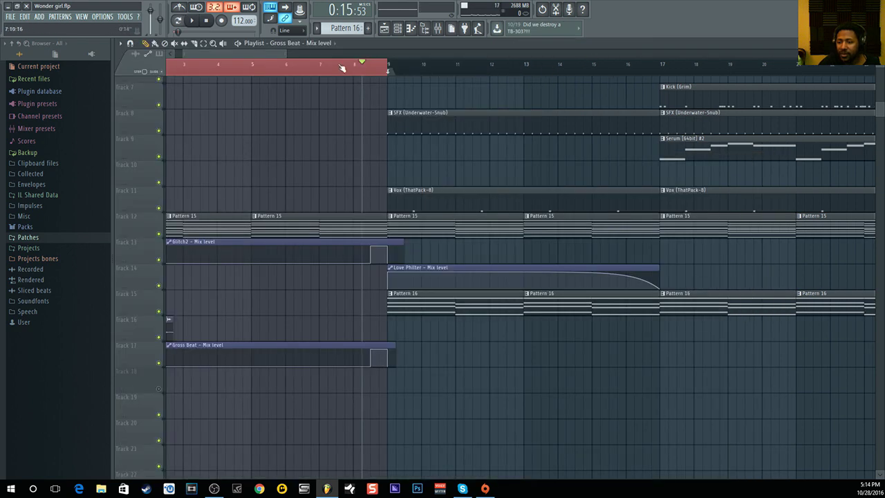
pyautogui.press('space')
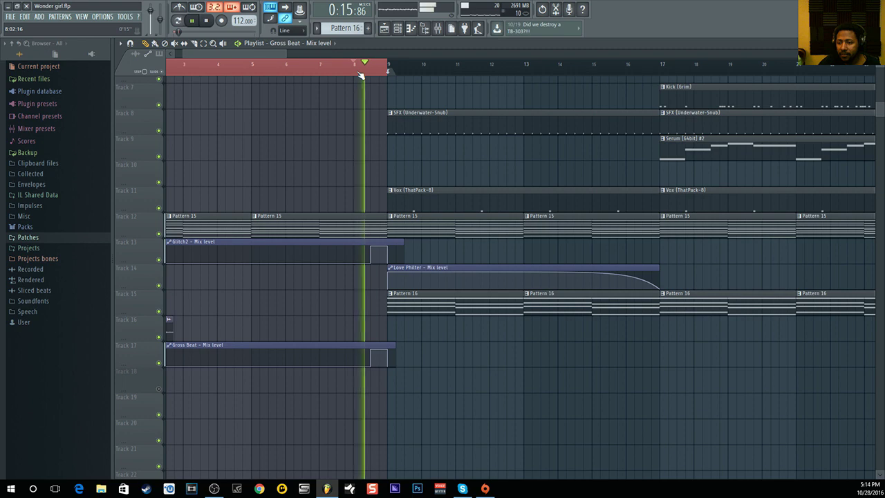
pyautogui.press('space')
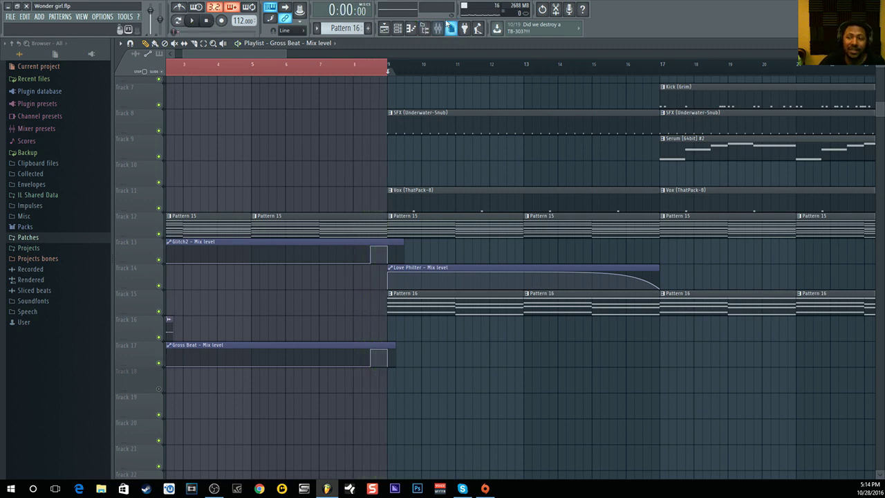
# Disable Gross Beat and enable Glitch2 on the master channel, and show Glitch2's Tape Stop settings
pyautogui.click(445, 29)
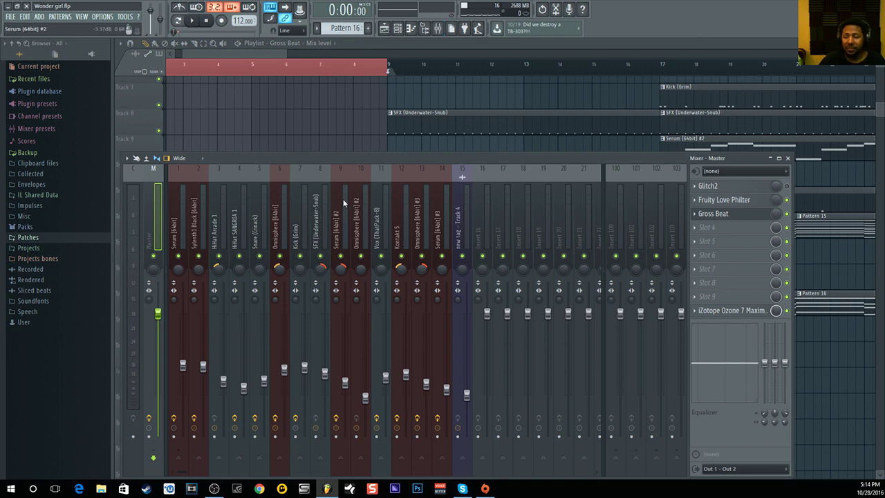
pyautogui.click(712, 187)
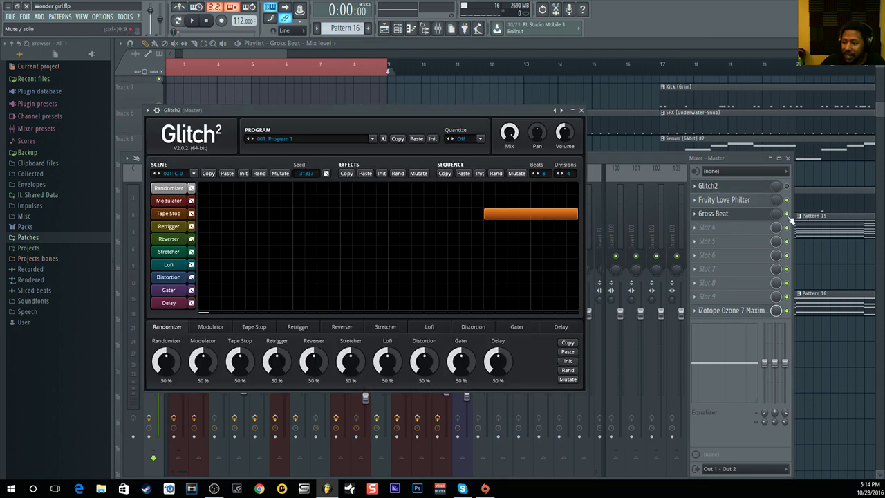
pyautogui.click(789, 194)
pyautogui.click(747, 189)
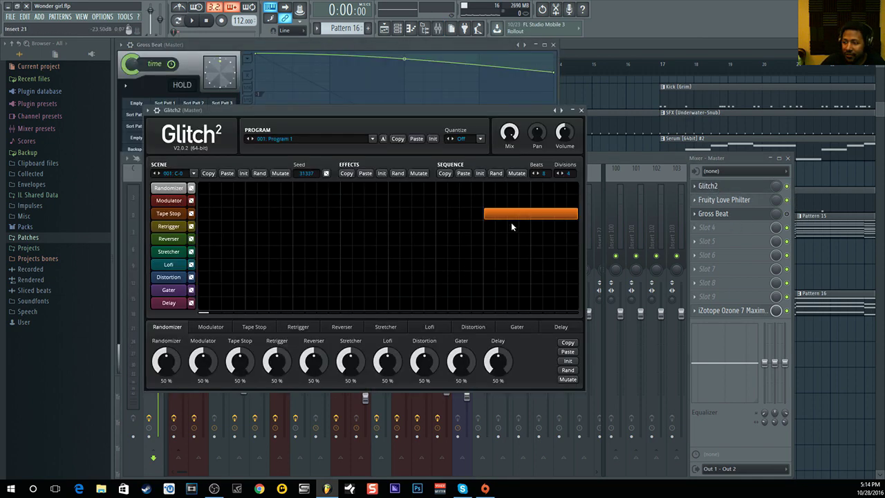
pyautogui.click(168, 213)
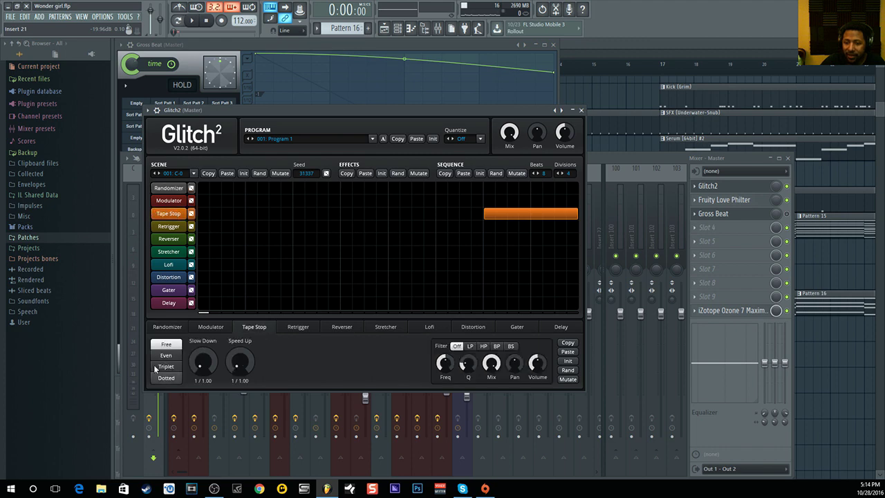
# Audition Glitch2's Tape Stop transition by playing the song from around bar 8 in the playlist, then stop playback
pyautogui.press('F5')
pyautogui.moveTo(372, 69); pyautogui.dragTo(355, 75)
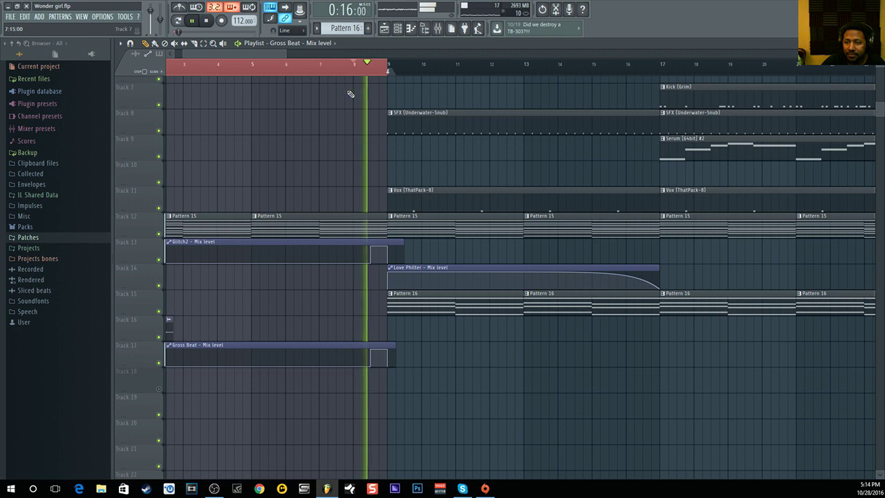
pyautogui.click(206, 20)
pyautogui.click(206, 21)
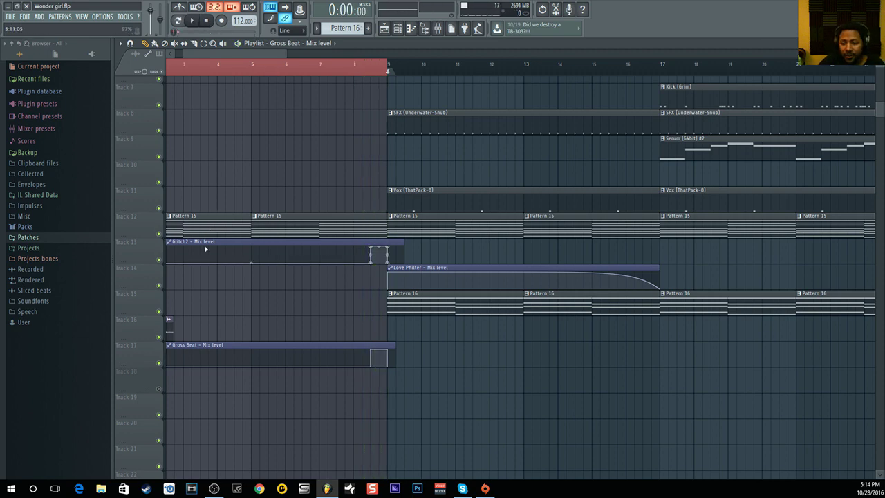
# Review the master channel's effect chain in the mixer, and bring the whole song arrangement into view in the playlist
pyautogui.click(438, 27)
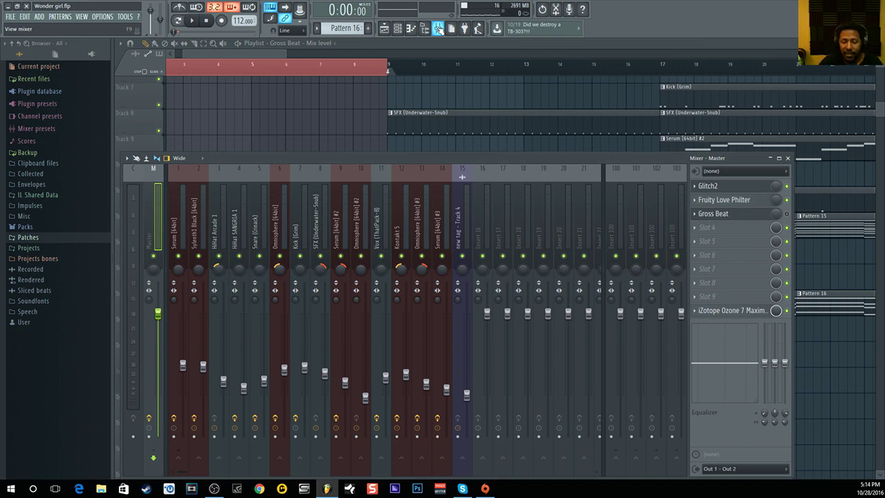
pyautogui.click(292, 69)
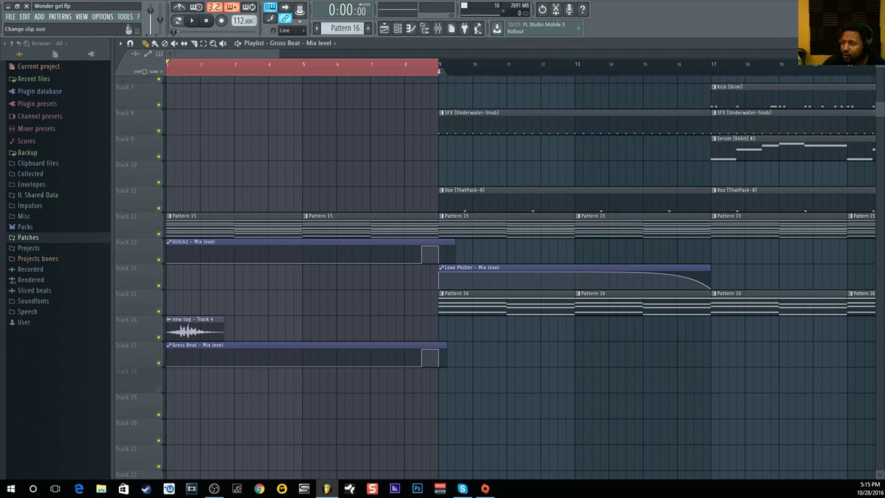
pyautogui.scroll(-2, 484, 276)
pyautogui.scroll(-1, 496, 77)
pyautogui.scroll(3, 497, 78)
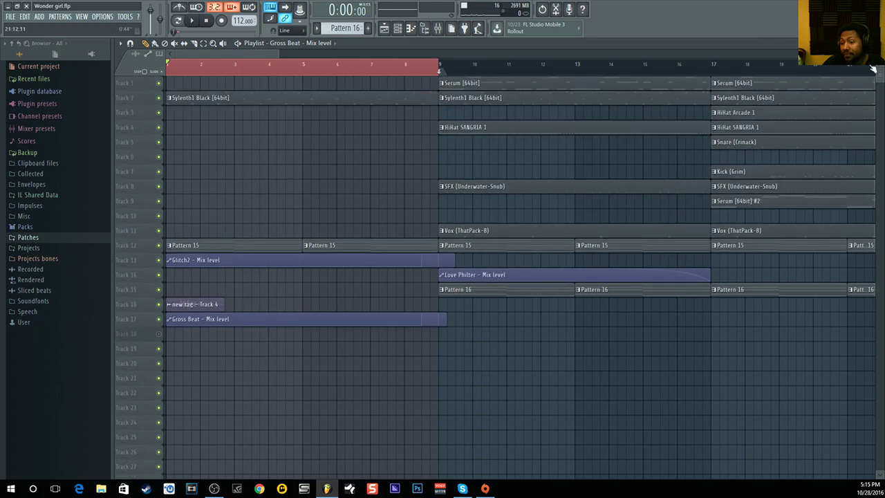
pyautogui.scroll(-8, 497, 77)
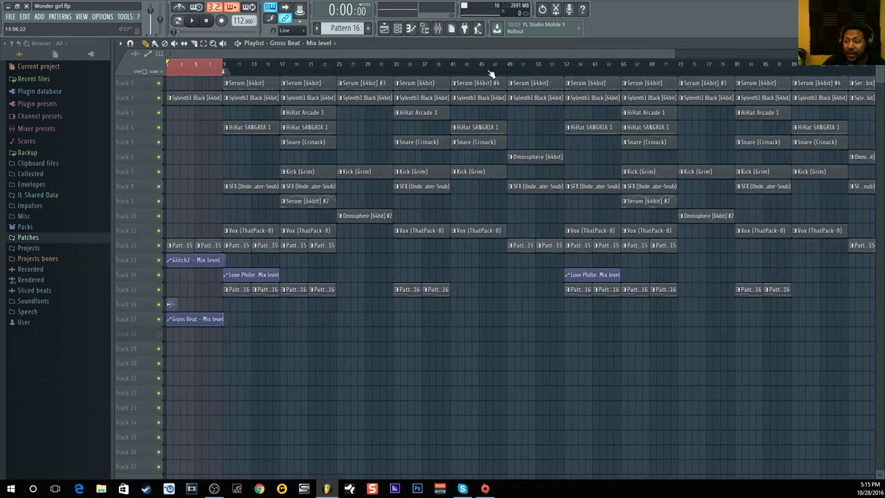